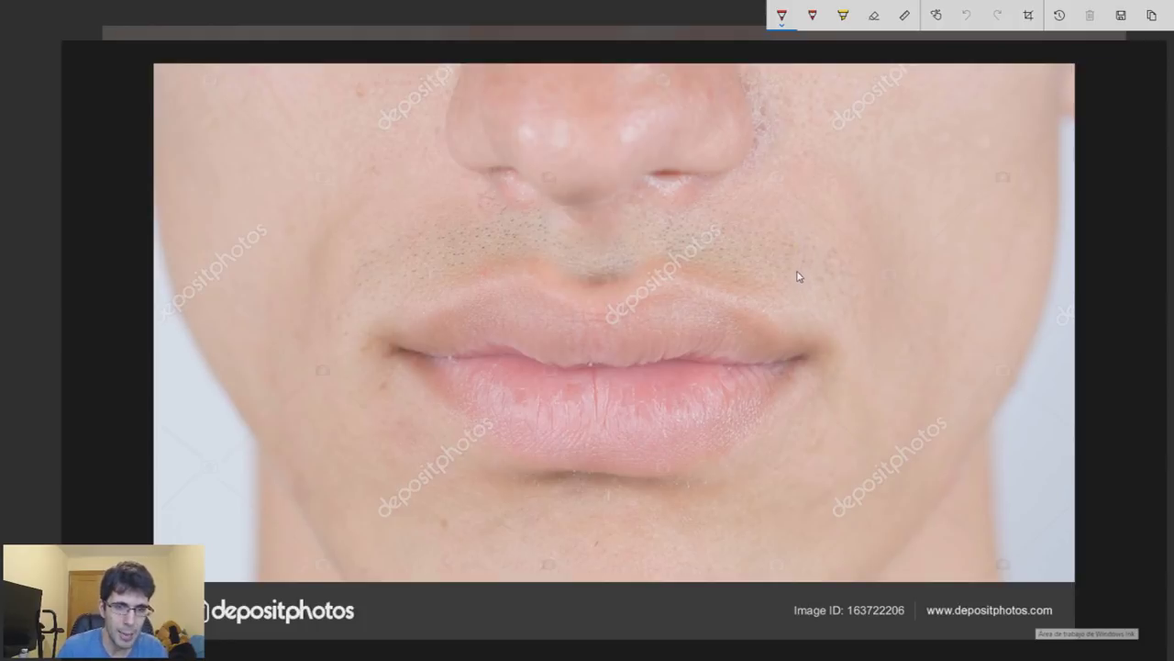
# Step: Mark the area above the right side of the upper lip with a short red stroke
pyautogui.moveTo(726, 233); pyautogui.dragTo(802, 259)
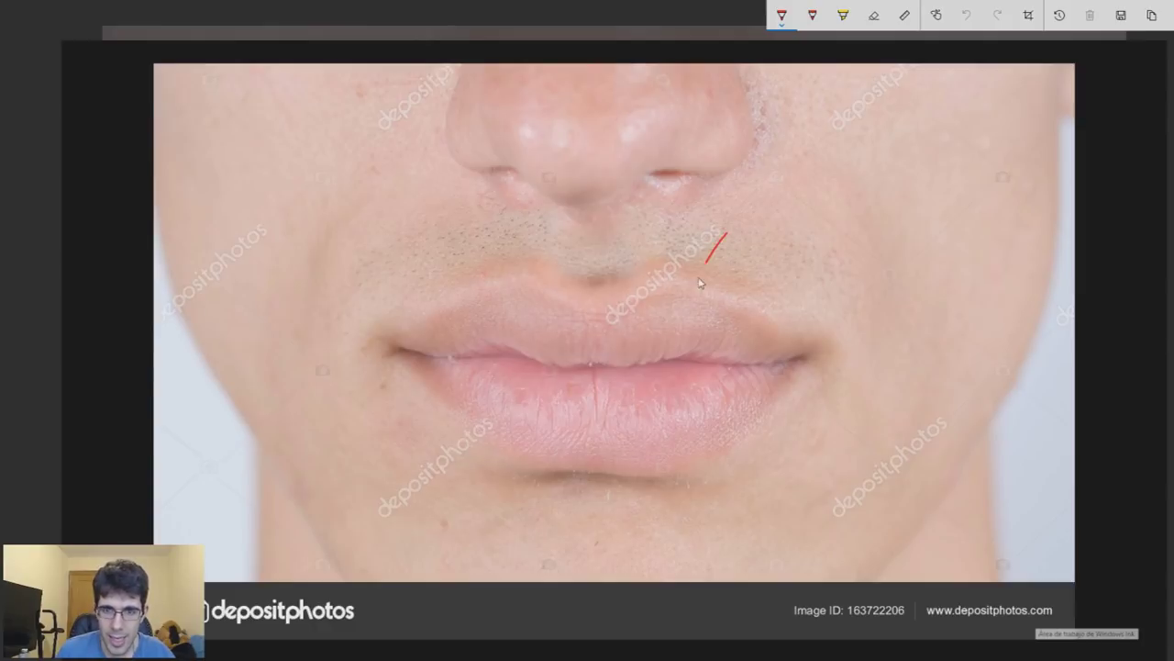
# Step: Undo the lip stroke and draw a red loop with five hatch lines at the left mouth corner
pyautogui.hotkey('ctrl', 'z')
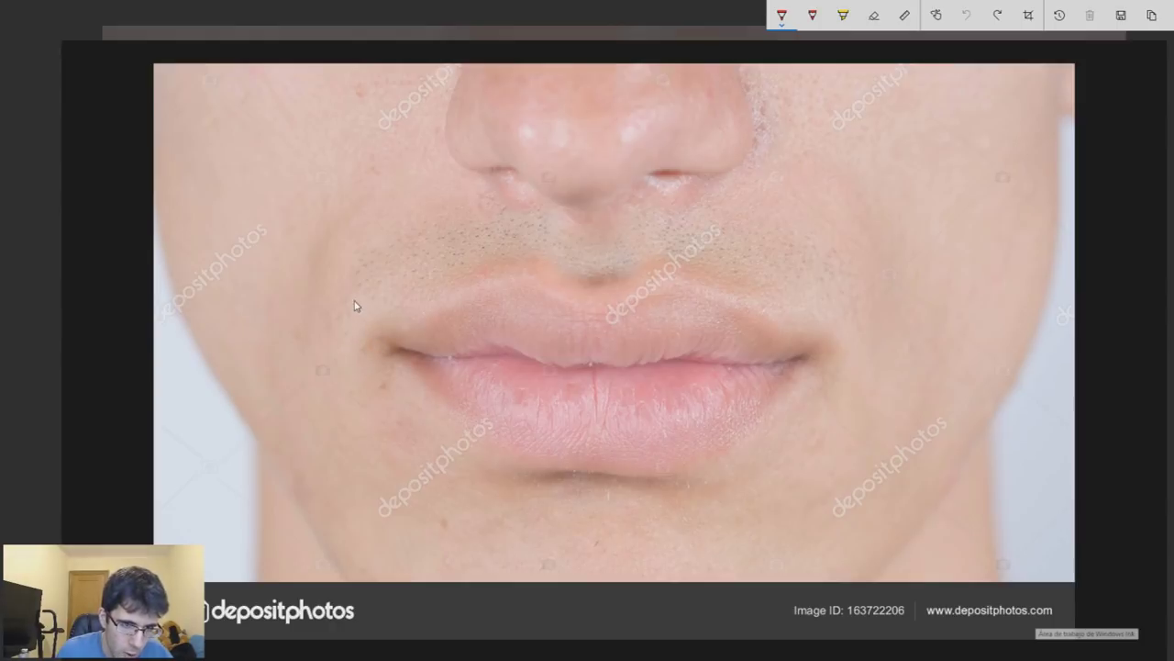
pyautogui.moveTo(363, 267); pyautogui.dragTo(391, 368)
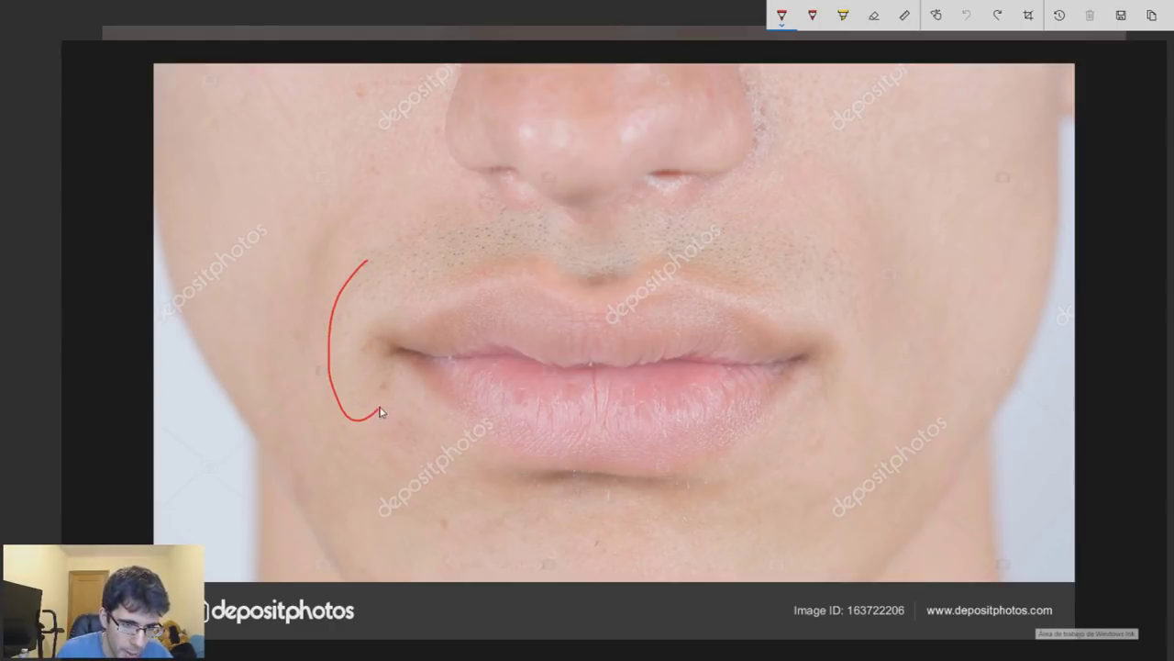
pyautogui.moveTo(392, 267); pyautogui.dragTo(367, 262)
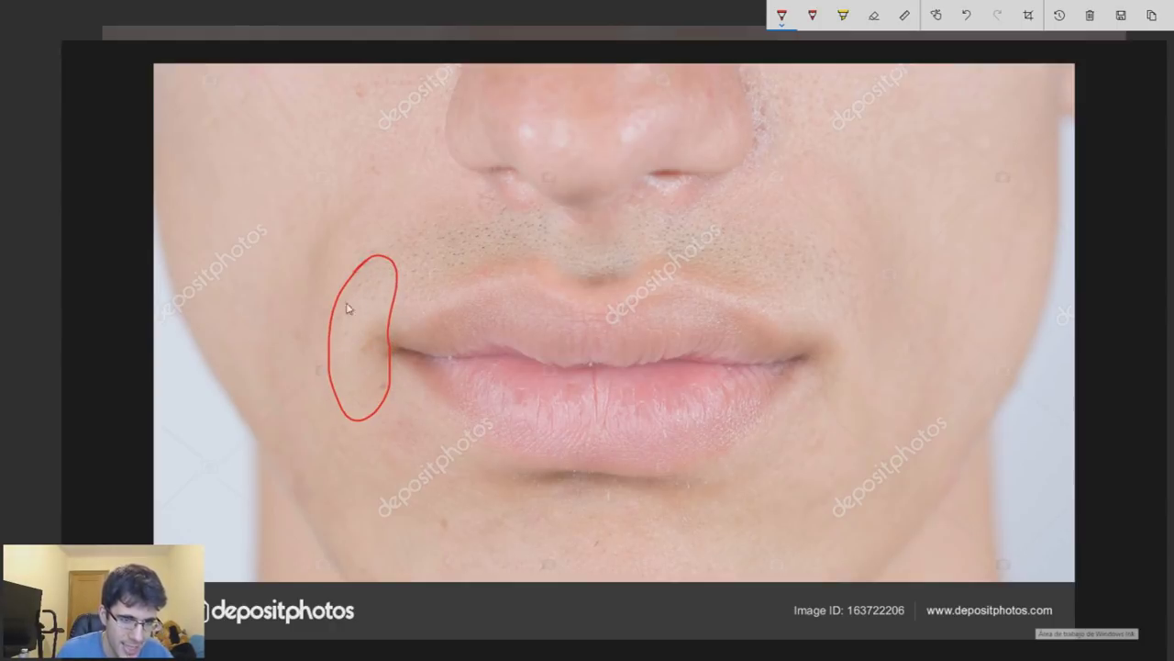
pyautogui.moveTo(357, 274); pyautogui.dragTo(407, 289)
pyautogui.moveTo(336, 303); pyautogui.dragTo(395, 318)
pyautogui.moveTo(328, 342); pyautogui.dragTo(397, 340)
pyautogui.moveTo(326, 372)
pyautogui.mouseDown()
pyautogui.moveTo(349, 382)
pyautogui.moveTo(395, 367)
pyautogui.mouseUp()
pyautogui.moveTo(338, 407); pyautogui.dragTo(389, 394)
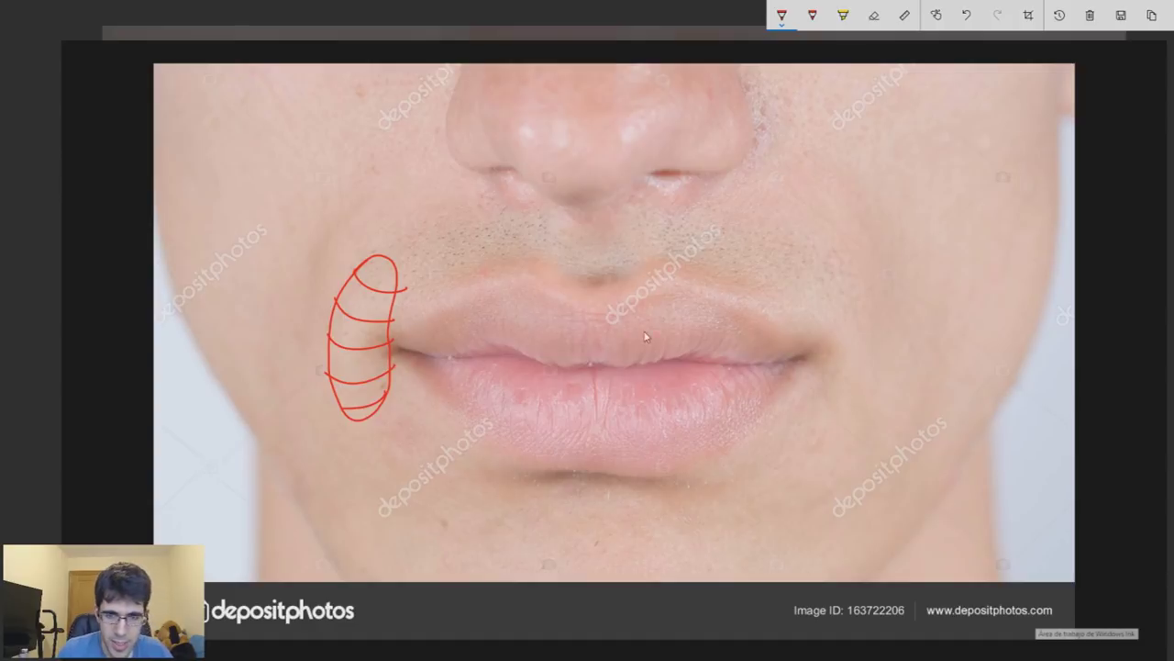
# Step: Trace the lip line, undo a stray arrow, and begin outlining the upper-lip centre
pyautogui.moveTo(441, 359)
pyautogui.mouseDown()
pyautogui.moveTo(663, 368)
pyautogui.moveTo(827, 356)
pyautogui.mouseUp()
pyautogui.moveTo(646, 345)
pyautogui.mouseDown()
pyautogui.moveTo(650, 277)
pyautogui.moveTo(659, 322)
pyautogui.mouseUp()
pyautogui.moveTo(636, 367)
pyautogui.mouseDown()
pyautogui.moveTo(629, 433)
pyautogui.moveTo(649, 432)
pyautogui.mouseUp()
pyautogui.hotkey('ctrl', 'z')
pyautogui.hotkey('ctrl', 'z')
pyautogui.hotkey('ctrl', 'z')
pyautogui.hotkey('ctrl', 'z')
pyautogui.hotkey('ctrl', 'z')
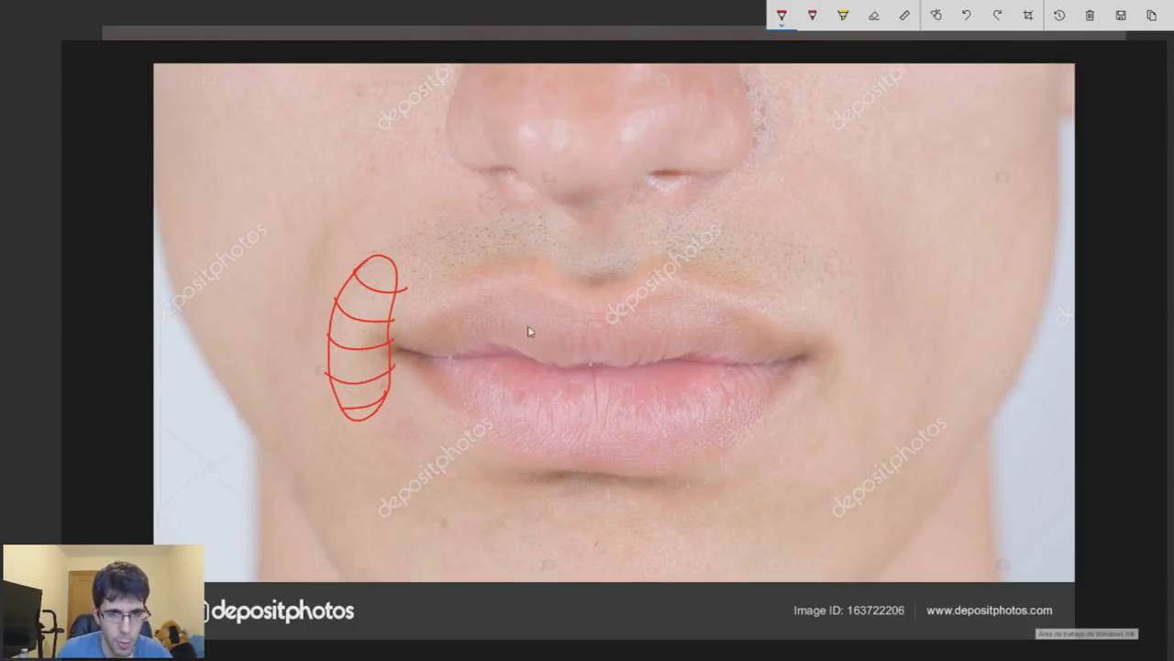
pyautogui.moveTo(493, 299)
pyautogui.mouseDown()
pyautogui.moveTo(525, 337)
pyautogui.moveTo(594, 374)
pyautogui.moveTo(640, 356)
pyautogui.mouseUp()
# Step: Close the upper-lip centre outline and outline the left and right upper-lip sections
pyautogui.moveTo(672, 308)
pyautogui.mouseDown()
pyautogui.moveTo(555, 292)
pyautogui.moveTo(503, 308)
pyautogui.moveTo(566, 374)
pyautogui.mouseUp()
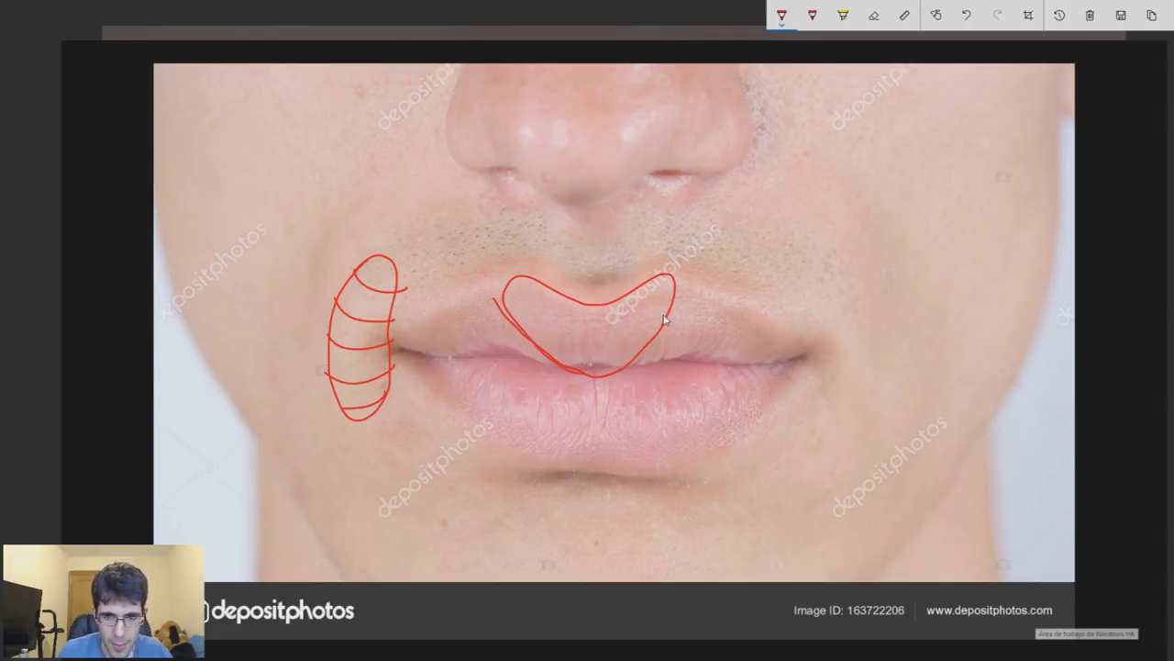
pyautogui.moveTo(759, 327); pyautogui.dragTo(669, 299)
pyautogui.moveTo(499, 313); pyautogui.dragTo(409, 349)
pyautogui.moveTo(486, 360); pyautogui.dragTo(502, 317)
pyautogui.moveTo(675, 303); pyautogui.dragTo(640, 363)
# Step: Restore the side lip outlines after undoing, trace the lip line, and remove a stray loop
pyautogui.hotkey('ctrl', 'z')
pyautogui.hotkey('ctrl', 'z')
pyautogui.hotkey('ctrl', 'z')
pyautogui.hotkey('ctrl', 'z')
pyautogui.hotkey('ctrl', 'z')
pyautogui.hotkey('ctrl', 'z')
pyautogui.hotkey('ctrl', 'y')
pyautogui.hotkey('ctrl', 'y')
pyautogui.hotkey('ctrl', 'y')
pyautogui.hotkey('ctrl', 'y')
pyautogui.hotkey('ctrl', 'y')
pyautogui.hotkey('ctrl', 'y')
pyautogui.hotkey('ctrl', 'z')
pyautogui.hotkey('ctrl', 'z')
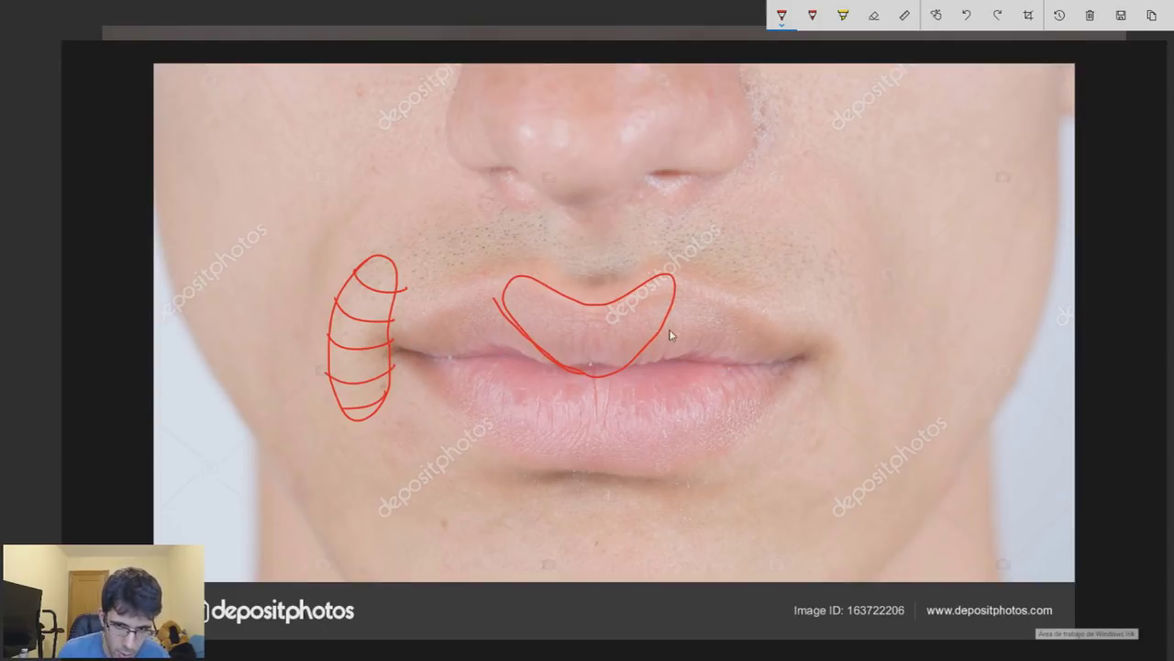
pyautogui.hotkey('ctrl', 'y')
pyautogui.hotkey('ctrl', 'y')
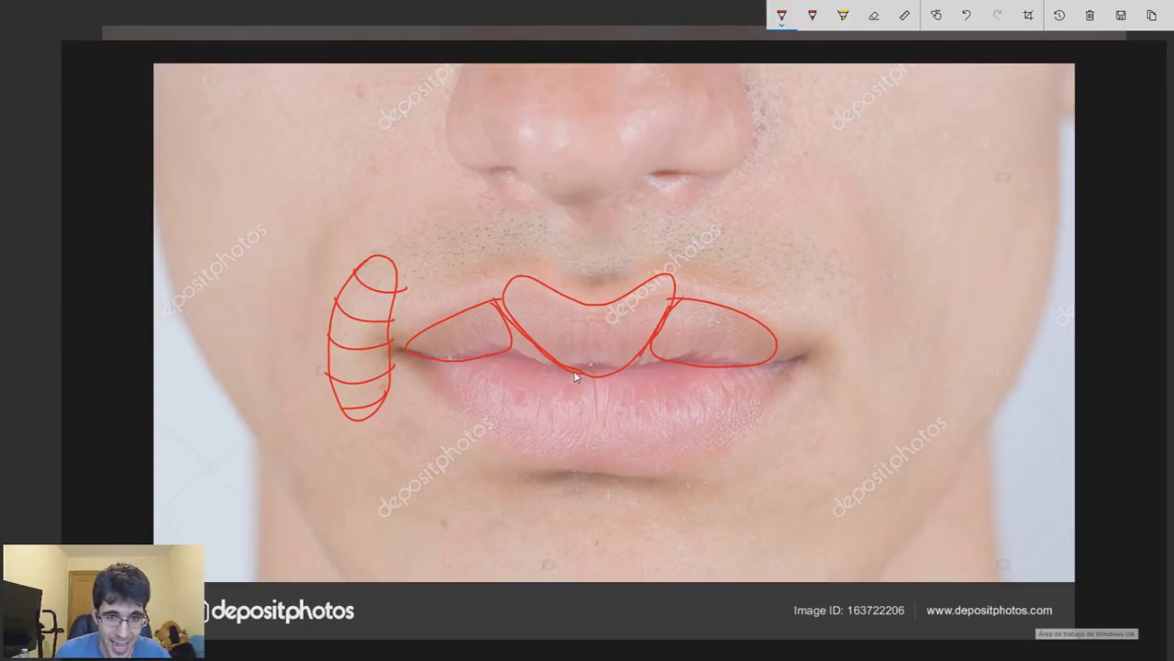
pyautogui.moveTo(566, 372)
pyautogui.mouseDown()
pyautogui.moveTo(631, 376)
pyautogui.moveTo(615, 373)
pyautogui.mouseUp()
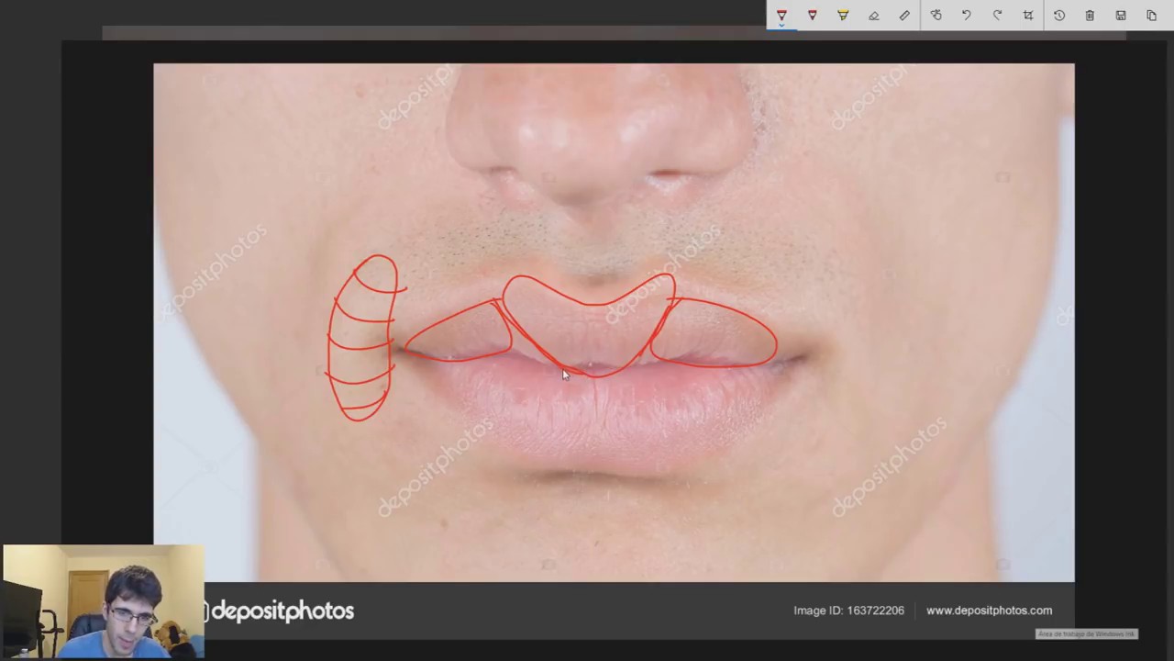
pyautogui.moveTo(564, 375); pyautogui.dragTo(631, 362)
pyautogui.hotkey('ctrl', 'z')
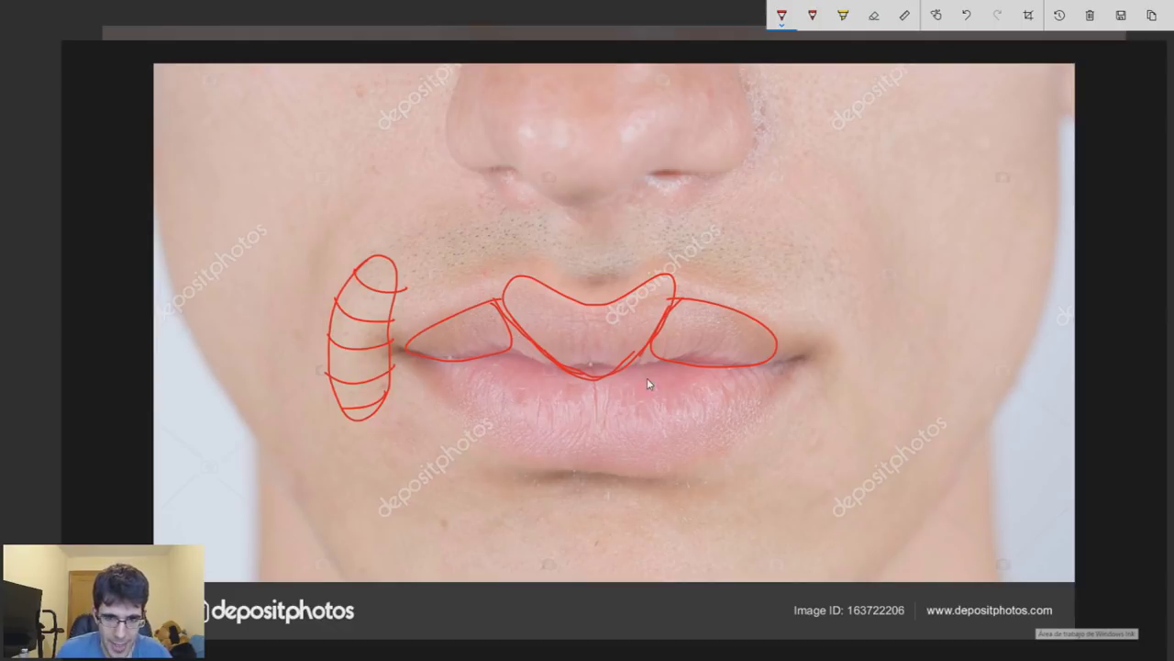
# Step: Outline both lower-lip lobes, the V between the lip peaks, and the lobe separations
pyautogui.moveTo(624, 379); pyautogui.dragTo(614, 438)
pyautogui.moveTo(690, 463); pyautogui.dragTo(756, 414)
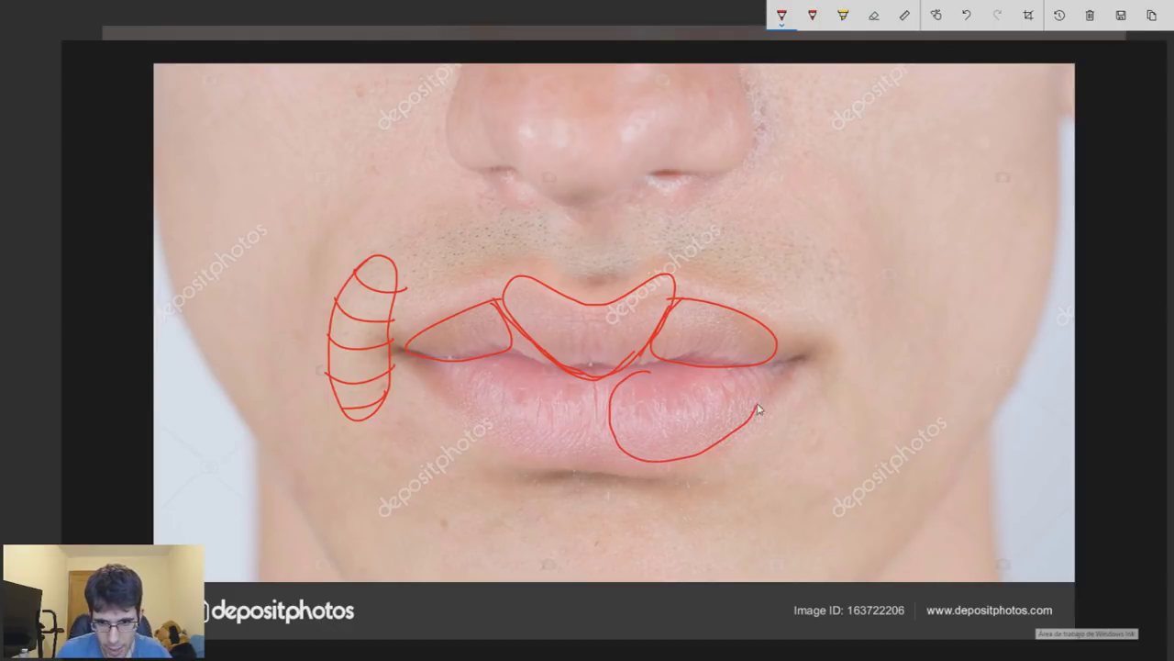
pyautogui.moveTo(541, 357); pyautogui.dragTo(493, 364)
pyautogui.moveTo(476, 430)
pyautogui.mouseDown()
pyautogui.moveTo(579, 440)
pyautogui.moveTo(490, 377)
pyautogui.mouseUp()
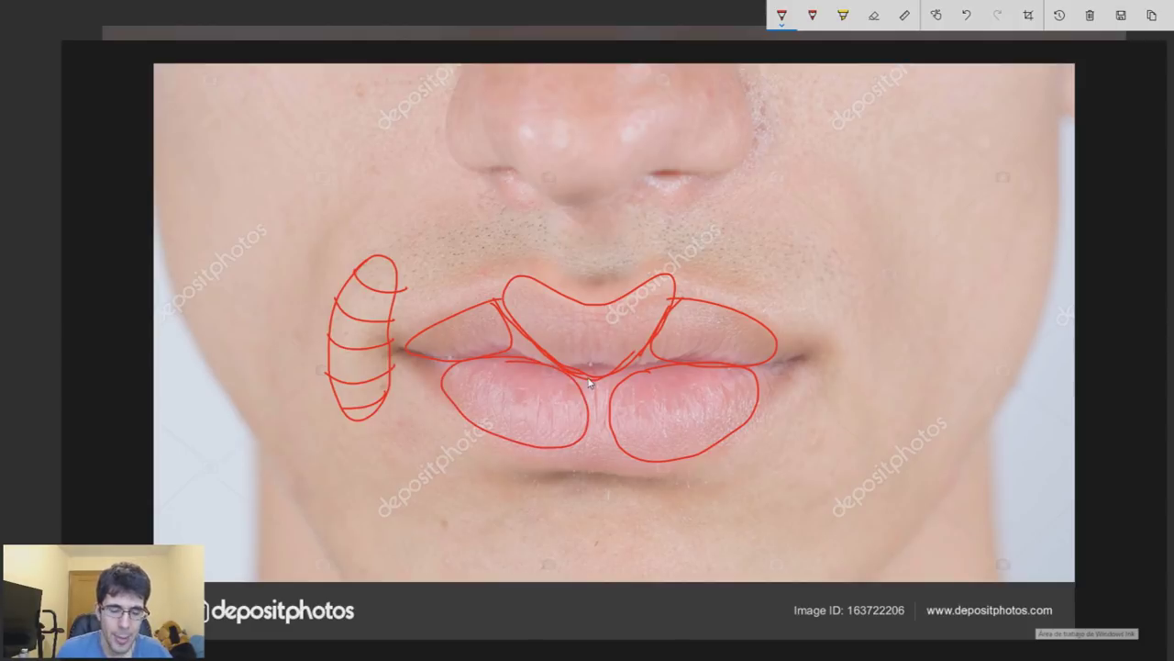
pyautogui.moveTo(510, 317)
pyautogui.mouseDown()
pyautogui.moveTo(592, 381)
pyautogui.moveTo(661, 310)
pyautogui.mouseUp()
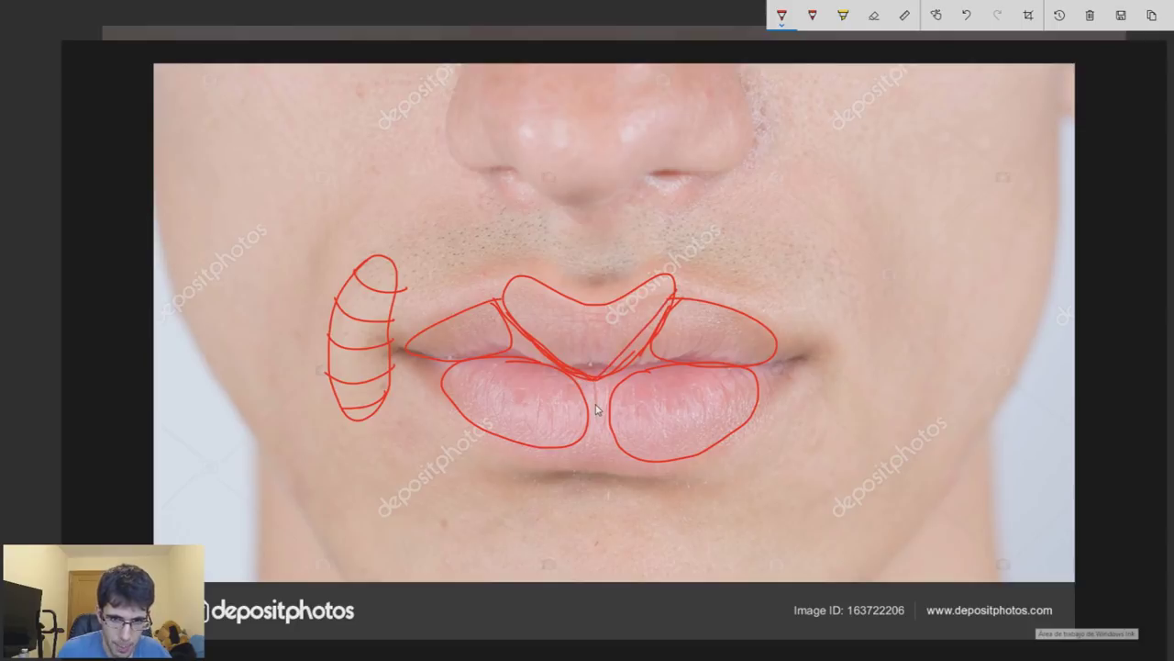
pyautogui.moveTo(568, 381); pyautogui.dragTo(565, 450)
pyautogui.moveTo(635, 376)
pyautogui.mouseDown()
pyautogui.moveTo(613, 431)
pyautogui.moveTo(650, 466)
pyautogui.mouseUp()
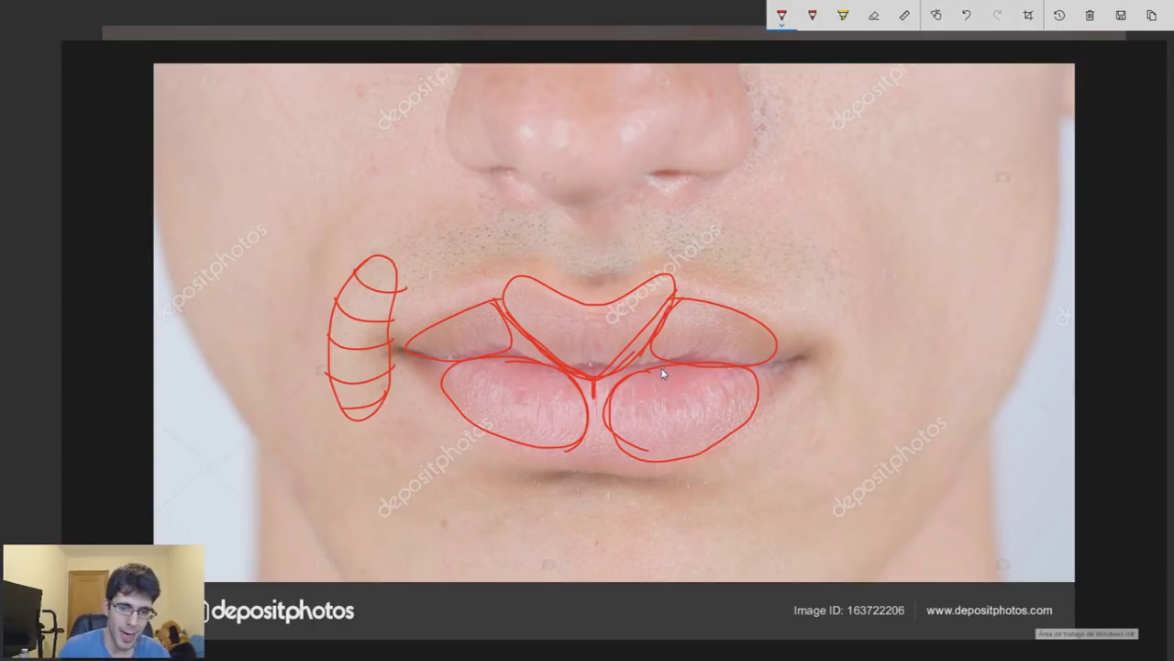
# Step: Outline the areas beneath the right and left lower lip
pyautogui.moveTo(655, 470)
pyautogui.mouseDown()
pyautogui.moveTo(702, 498)
pyautogui.moveTo(776, 489)
pyautogui.mouseUp()
pyautogui.moveTo(830, 418); pyautogui.dragTo(745, 381)
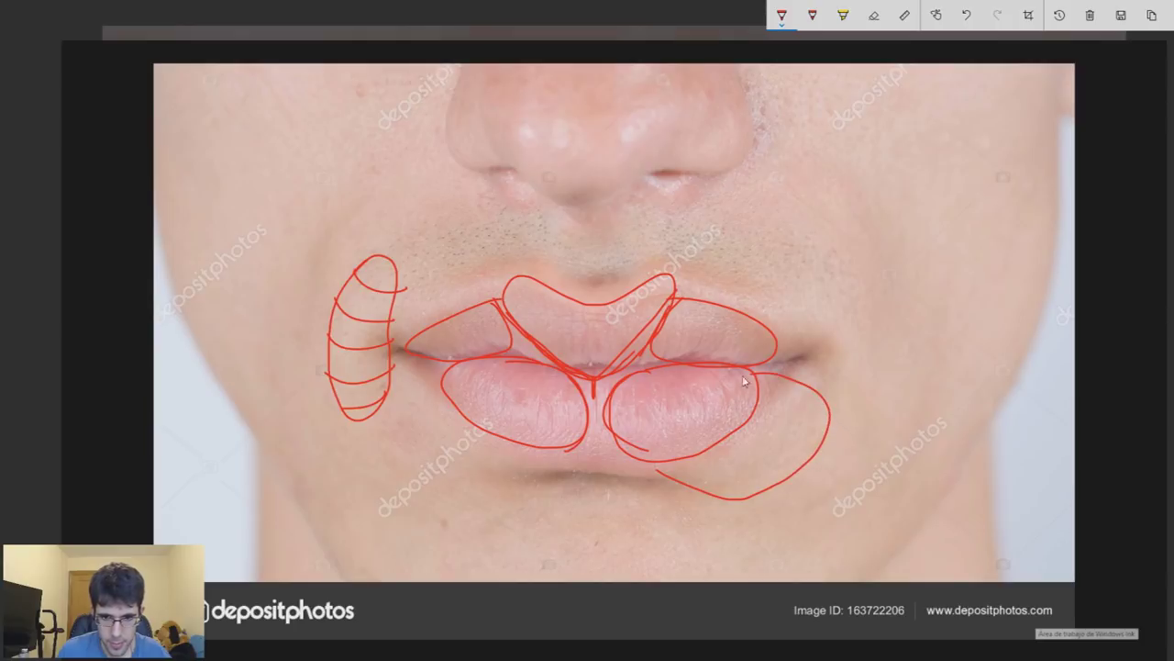
pyautogui.moveTo(447, 366); pyautogui.dragTo(389, 411)
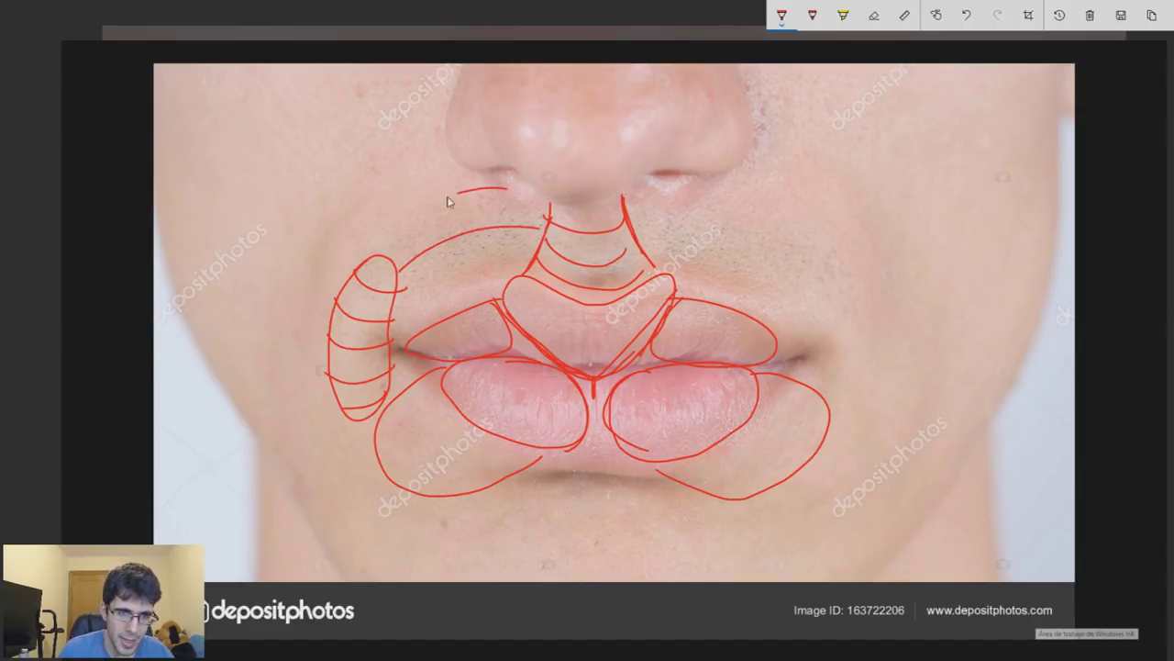
# Step: Draw an arc from the nose toward the cheek, then close Screen Sketch and return to ZBrush
pyautogui.moveTo(458, 149); pyautogui.dragTo(349, 244)
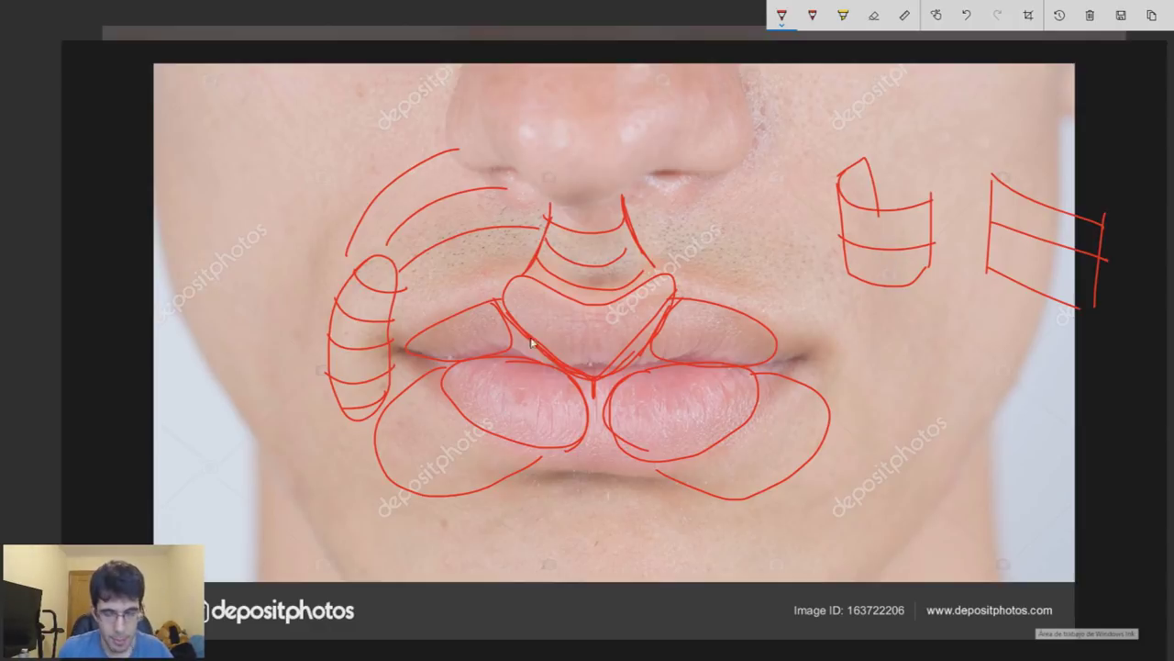
pyautogui.hotkey('alt', 'F4')
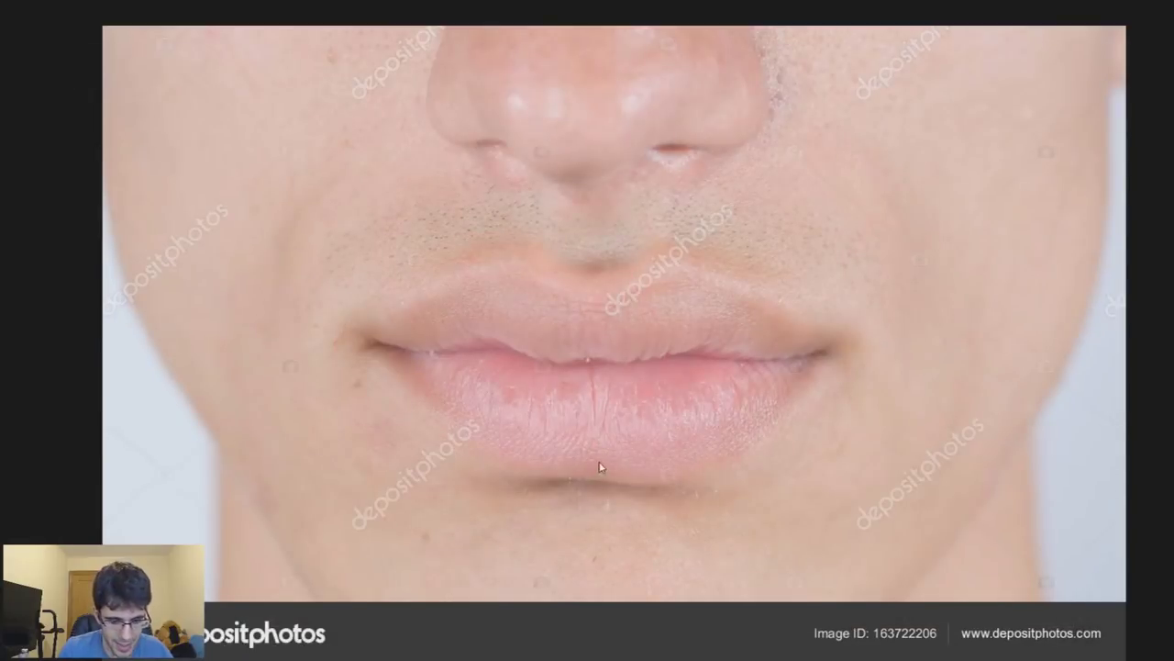
pyautogui.press('super')
# Step: Reposition the sphere in ZBrush and undo a test stroke on its surface
pyautogui.click(551, 642)
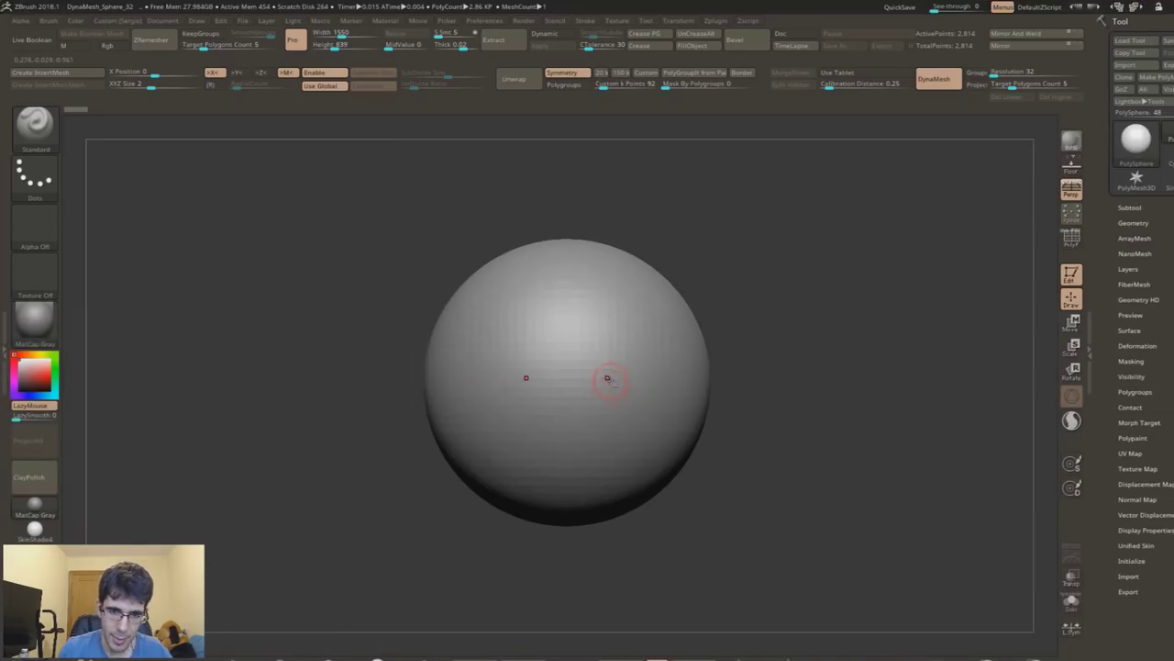
pyautogui.keyDown('alt'); pyautogui.moveTo(615, 386); pyautogui.dragTo(634, 357, button='right'); pyautogui.keyUp('alt')
pyautogui.moveTo(708, 375)
pyautogui.keyDown('alt'); pyautogui.mouseDown(button='right')
pyautogui.moveTo(618, 366)
pyautogui.moveTo(658, 374)
pyautogui.moveTo(695, 334)
pyautogui.moveTo(687, 375)
pyautogui.mouseUp(button='right'); pyautogui.keyUp('alt')
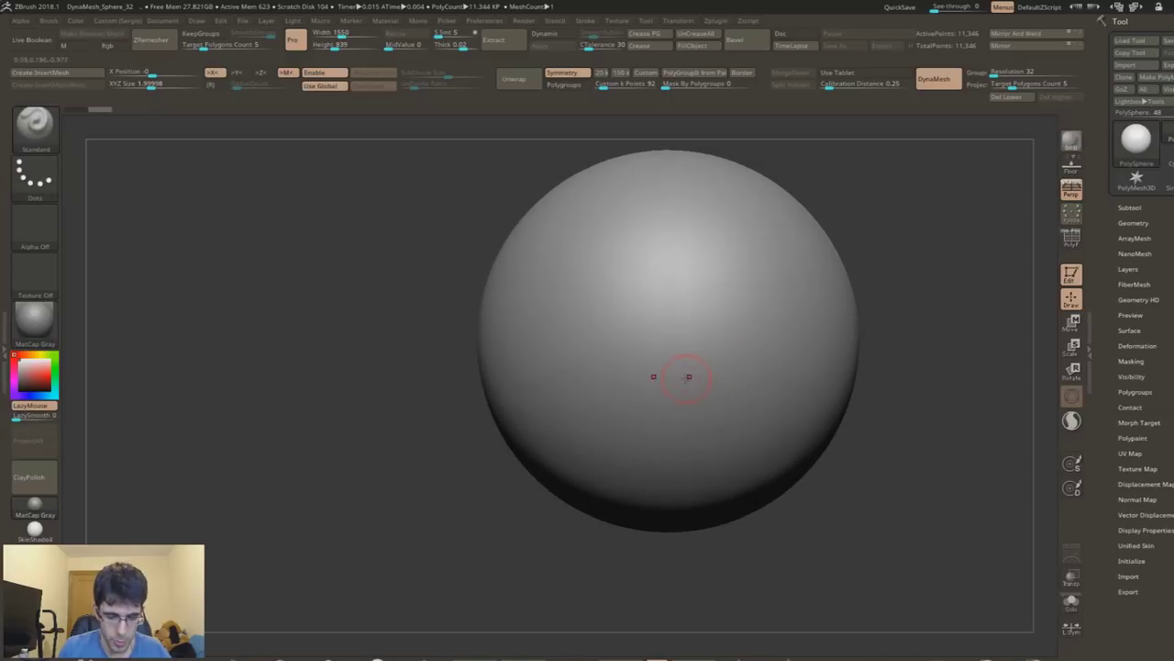
pyautogui.keyDown('ctrl'); pyautogui.keyDown('shift'); pyautogui.click(624, 357); pyautogui.keyUp('shift'); pyautogui.keyUp('ctrl')
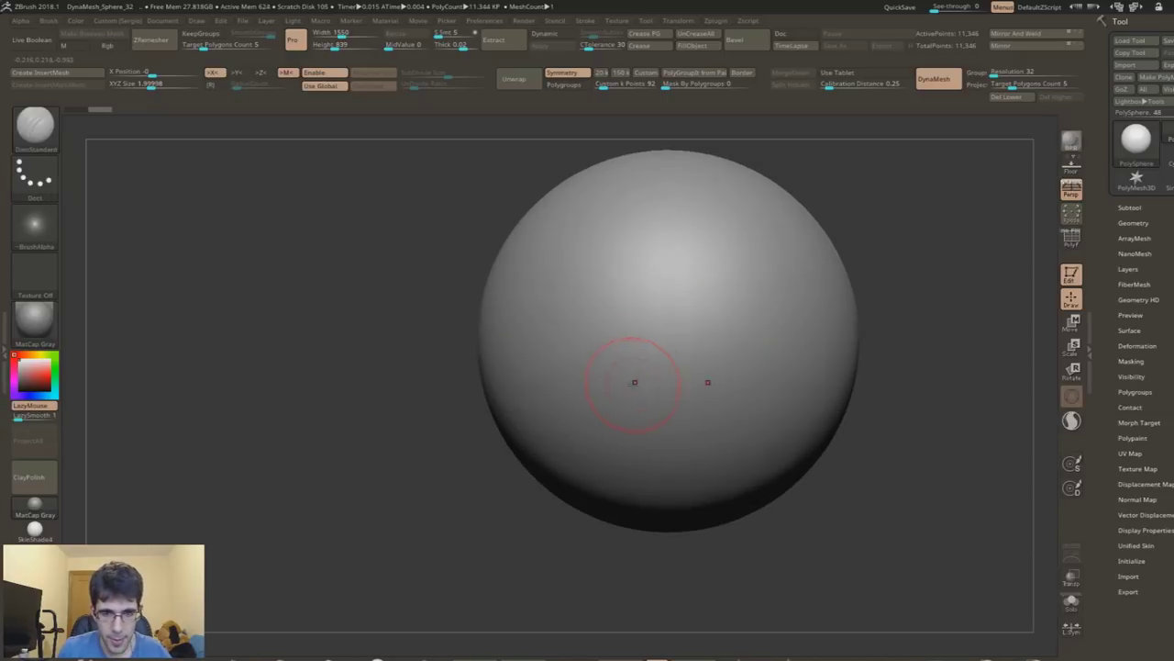
pyautogui.moveTo(670, 282); pyautogui.dragTo(666, 307)
pyautogui.hotkey('ctrl', 'z')
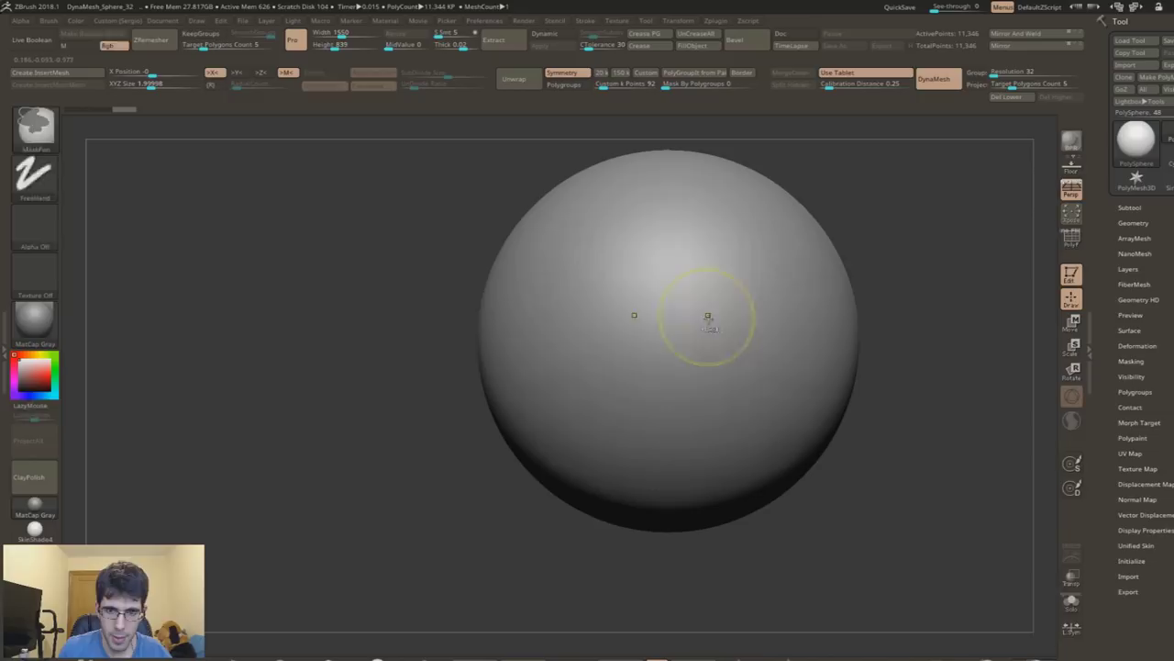
# Step: Carve two mirrored DamStandard dents for the mouth corners, then bring up the lips reference photo
pyautogui.keyDown('alt'); pyautogui.moveTo(703, 309); pyautogui.dragTo(588, 312, button='right'); pyautogui.keyUp('alt')
pyautogui.moveTo(587, 312)
pyautogui.keyDown('ctrl'); pyautogui.mouseDown(button='right')
pyautogui.moveTo(637, 357)
pyautogui.moveTo(645, 389)
pyautogui.moveTo(624, 393)
pyautogui.moveTo(705, 388)
pyautogui.mouseUp(button='right'); pyautogui.keyUp('ctrl')
pyautogui.moveTo(716, 384); pyautogui.dragTo(712, 351)
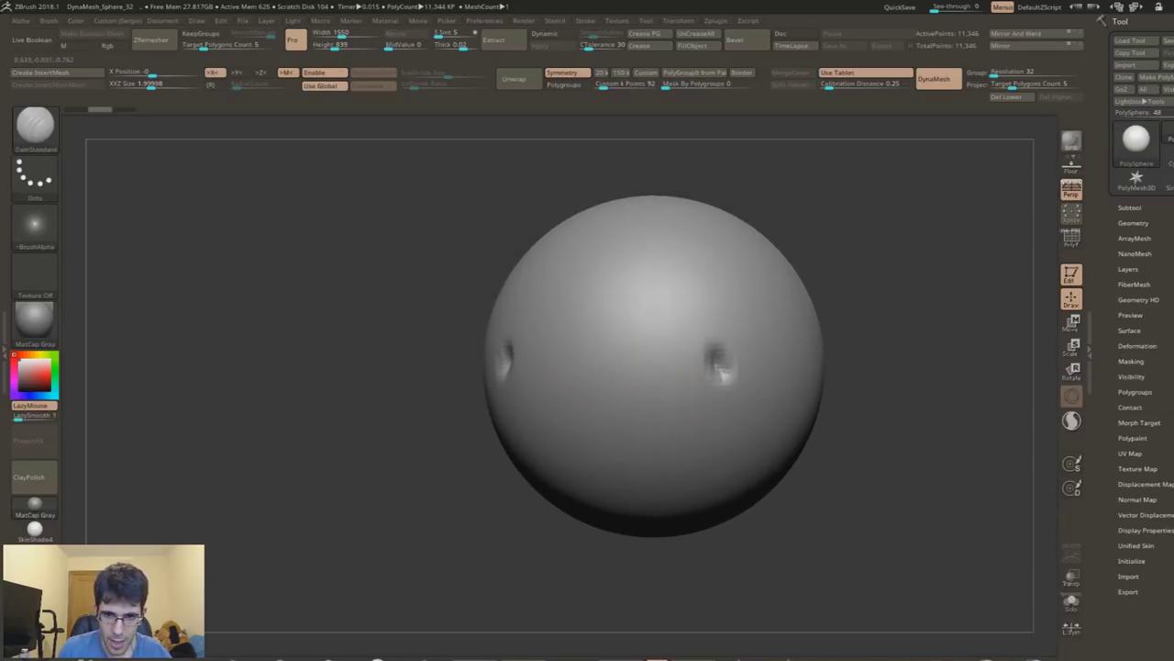
pyautogui.moveTo(721, 388); pyautogui.dragTo(713, 361, button='right')
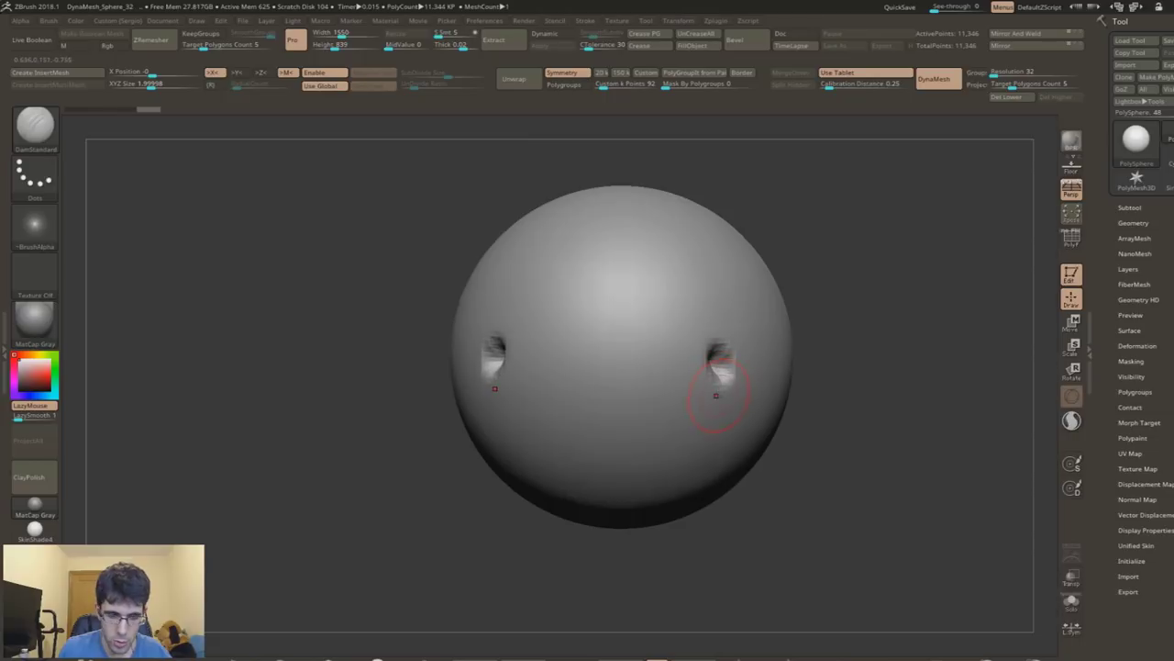
pyautogui.hotkey('alt', 'Tab')
pyautogui.hotkey('alt', 'Tab')
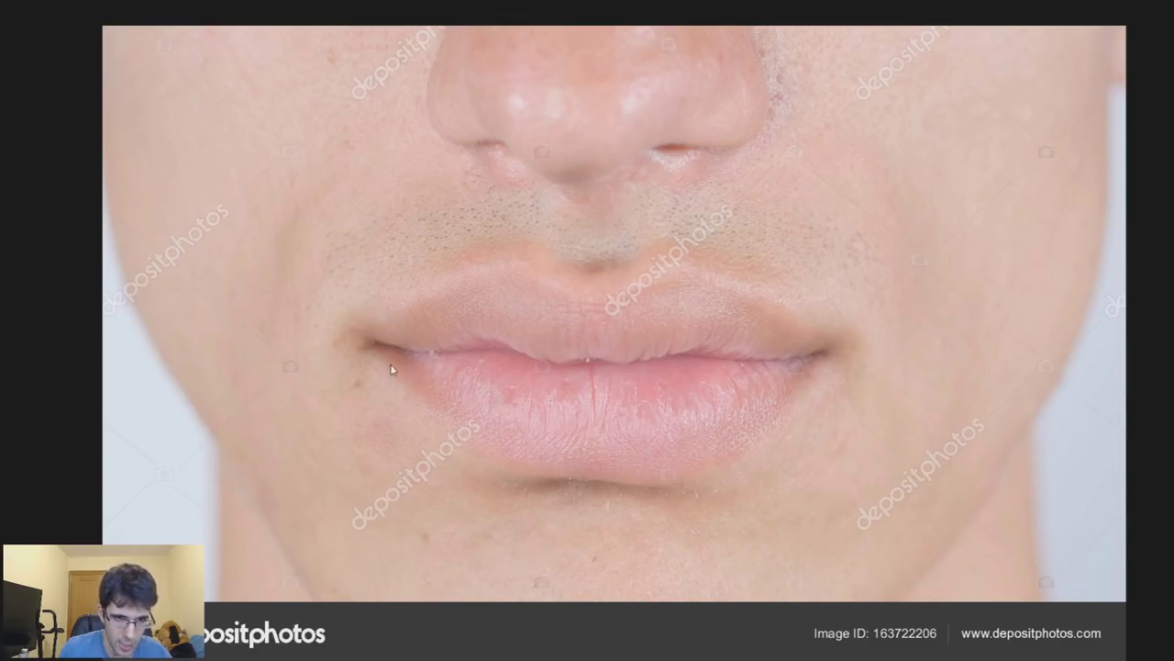
# Step: Carve and deepen a horizontal mouth groove joining the two corner dents
pyautogui.hotkey('alt', 'Tab')
pyautogui.moveTo(579, 363); pyautogui.dragTo(539, 370, button='right')
pyautogui.moveTo(477, 349)
pyautogui.mouseDown()
pyautogui.moveTo(665, 347)
pyautogui.moveTo(486, 350)
pyautogui.moveTo(665, 349)
pyautogui.moveTo(514, 347)
pyautogui.moveTo(650, 350)
pyautogui.mouseUp()
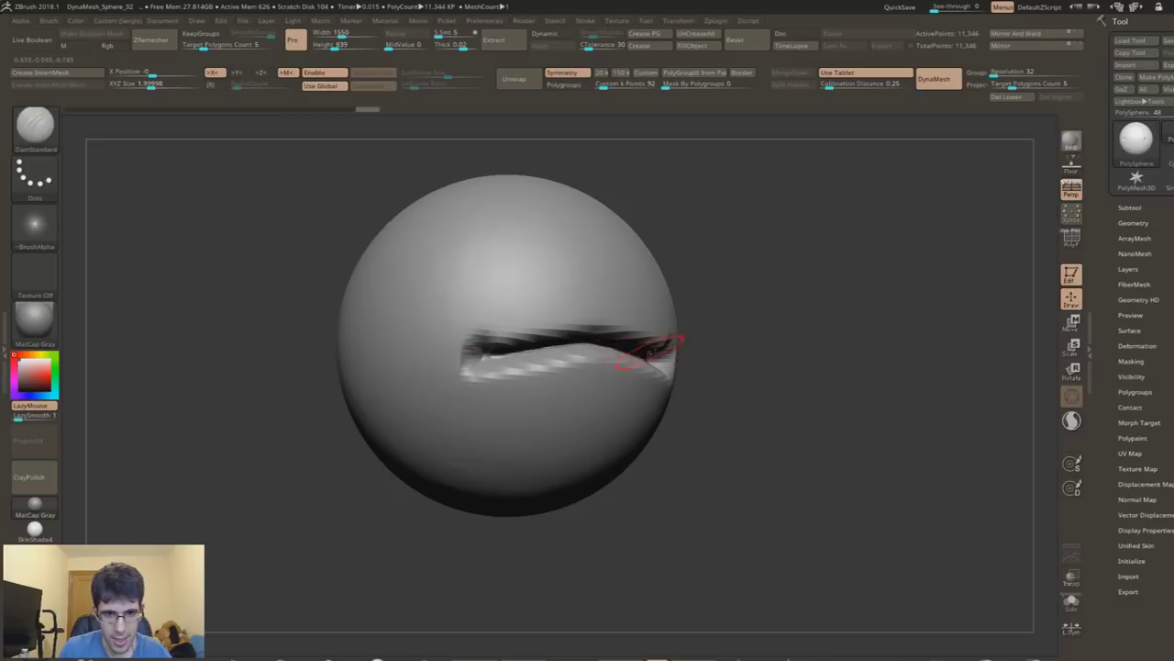
pyautogui.moveTo(649, 349); pyautogui.dragTo(550, 340, button='right')
pyautogui.moveTo(550, 341); pyautogui.dragTo(613, 362)
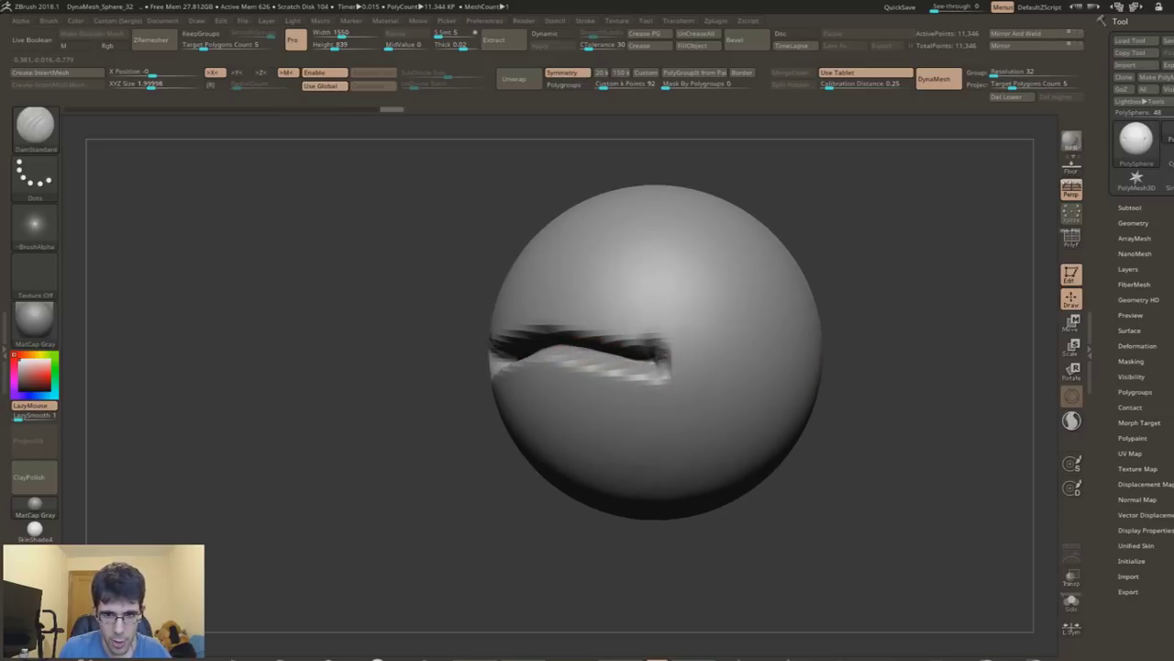
# Step: Build up clay around and along the mouth groove with ClayTubes
pyautogui.press('b')
pyautogui.press('c')
pyautogui.press('t')
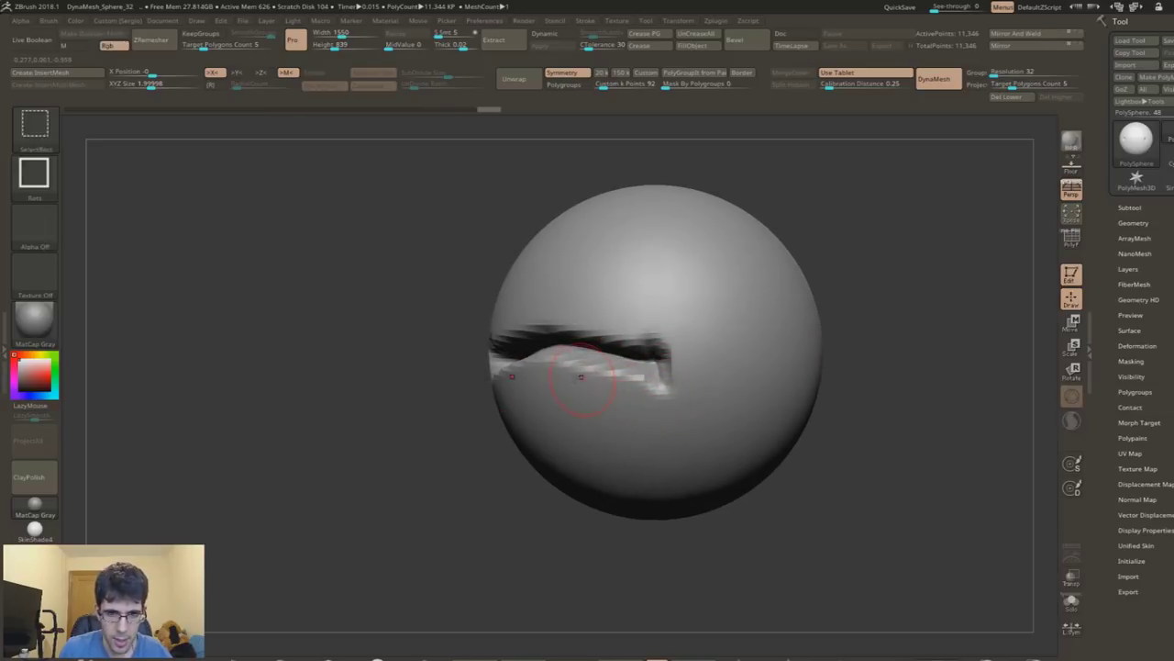
pyautogui.moveTo(561, 364); pyautogui.dragTo(633, 386)
pyautogui.moveTo(514, 385); pyautogui.dragTo(647, 394)
pyautogui.keyDown('alt'); pyautogui.moveTo(580, 347); pyautogui.dragTo(614, 392, button='right'); pyautogui.keyUp('alt')
pyautogui.moveTo(615, 386); pyautogui.dragTo(665, 392)
# Step: Add a raised clay blob above the mouth
pyautogui.moveTo(564, 333)
pyautogui.mouseDown(button='right')
pyautogui.moveTo(602, 340)
pyautogui.moveTo(601, 362)
pyautogui.moveTo(642, 362)
pyautogui.moveTo(511, 340)
pyautogui.mouseUp(button='right')
pyautogui.moveTo(511, 341)
pyautogui.mouseDown()
pyautogui.moveTo(532, 309)
pyautogui.moveTo(518, 344)
pyautogui.mouseUp()
pyautogui.moveTo(514, 293)
pyautogui.mouseDown()
pyautogui.moveTo(569, 312)
pyautogui.moveTo(559, 335)
pyautogui.moveTo(579, 317)
pyautogui.mouseUp()
pyautogui.moveTo(551, 312); pyautogui.dragTo(596, 376, button='right')
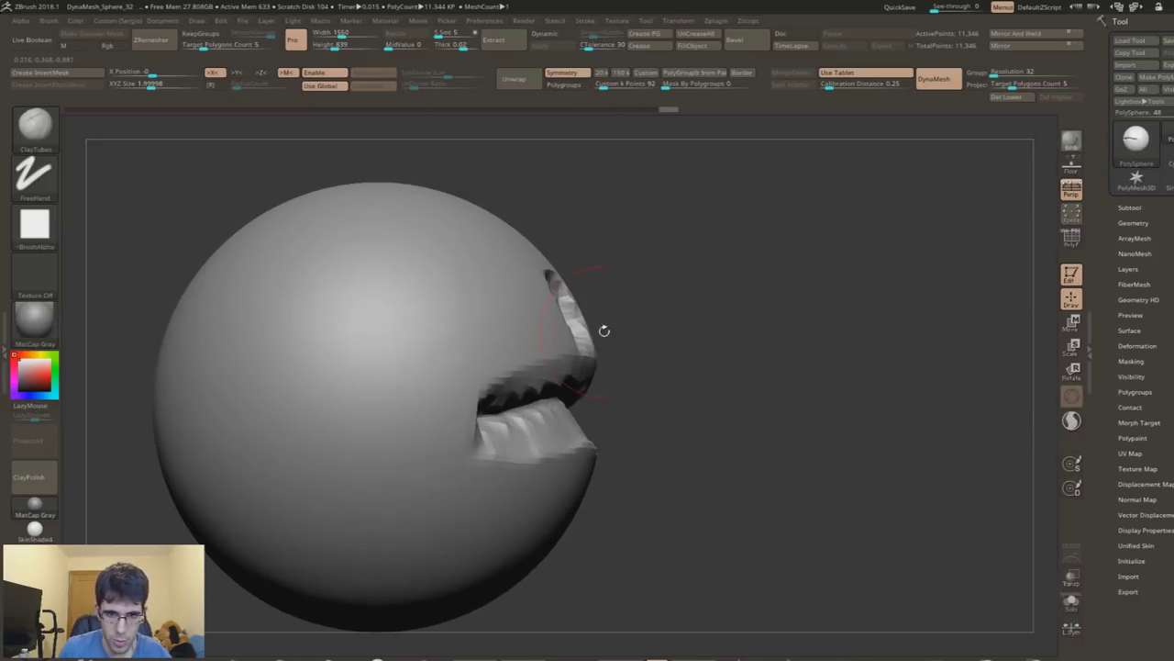
# Step: Pull the lower lip at the mouth's right corner with the Move brush
pyautogui.press('b')
pyautogui.press('m')
pyautogui.press('v')
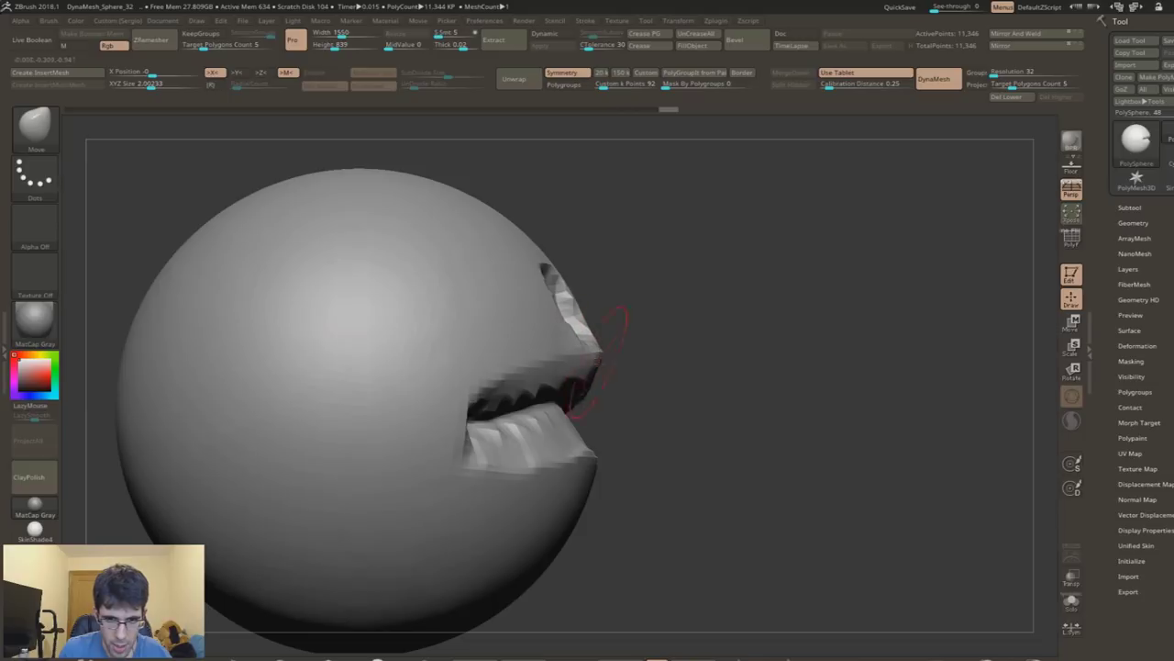
pyautogui.moveTo(593, 391); pyautogui.dragTo(565, 384, button='right')
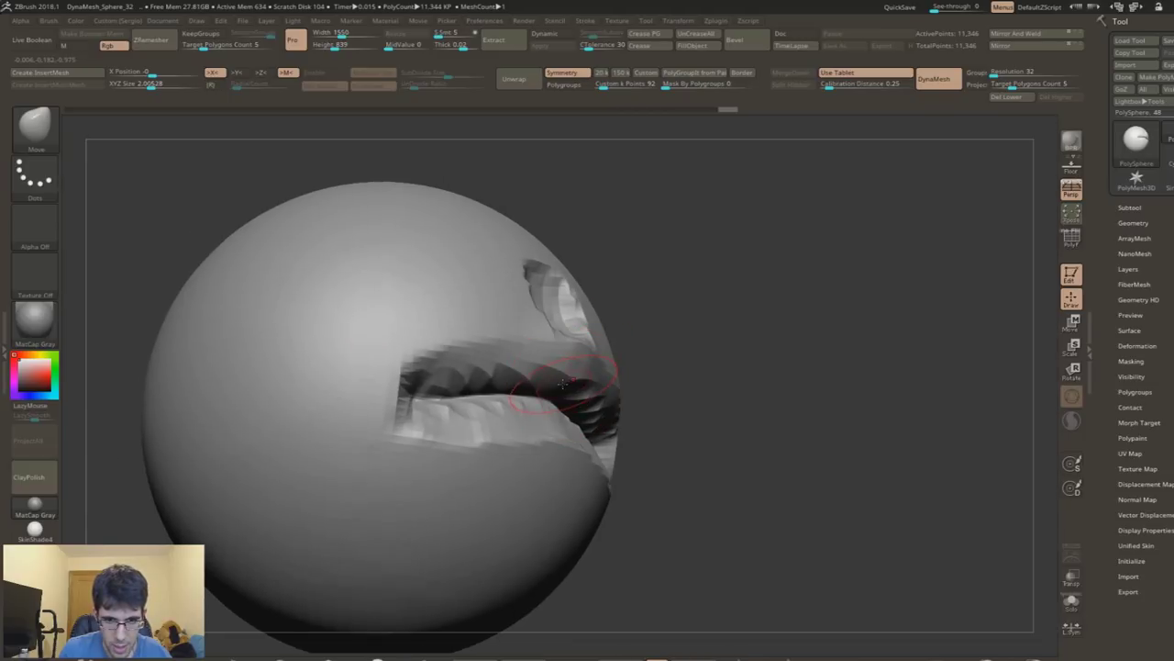
pyautogui.moveTo(566, 397); pyautogui.dragTo(587, 404)
# Step: Check the mouth from the front, below and side, and cancel the Save Project dialog
pyautogui.moveTo(587, 400); pyautogui.dragTo(578, 380, button='right')
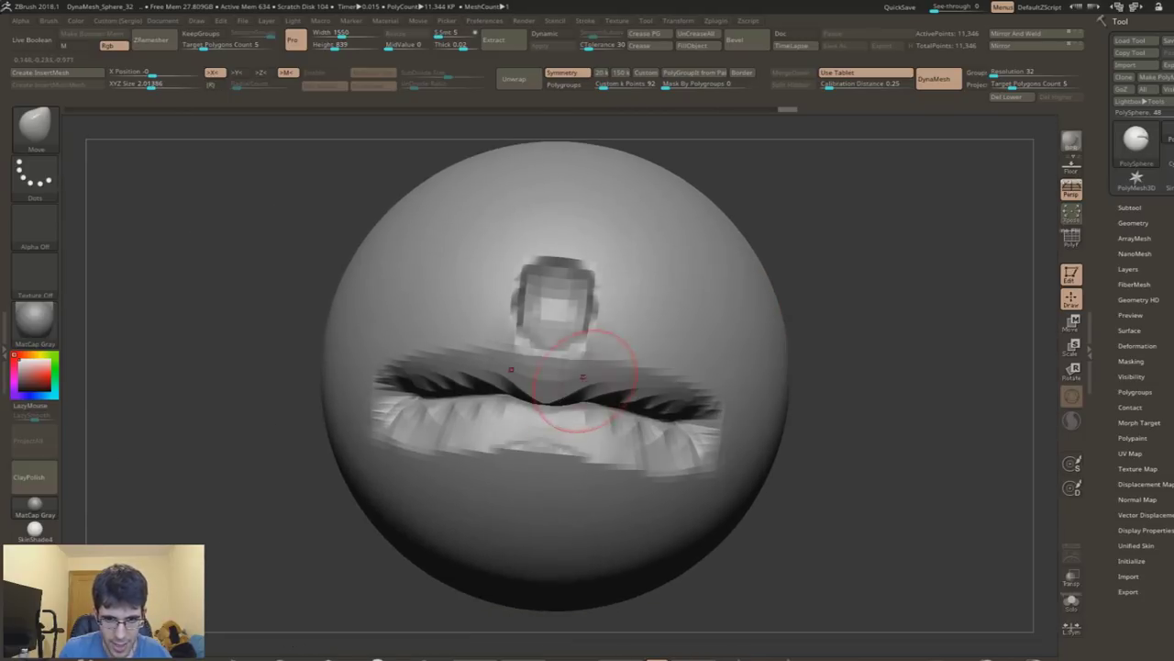
pyautogui.moveTo(601, 381)
pyautogui.mouseDown(button='right')
pyautogui.moveTo(560, 385)
pyautogui.moveTo(596, 404)
pyautogui.mouseUp(button='right')
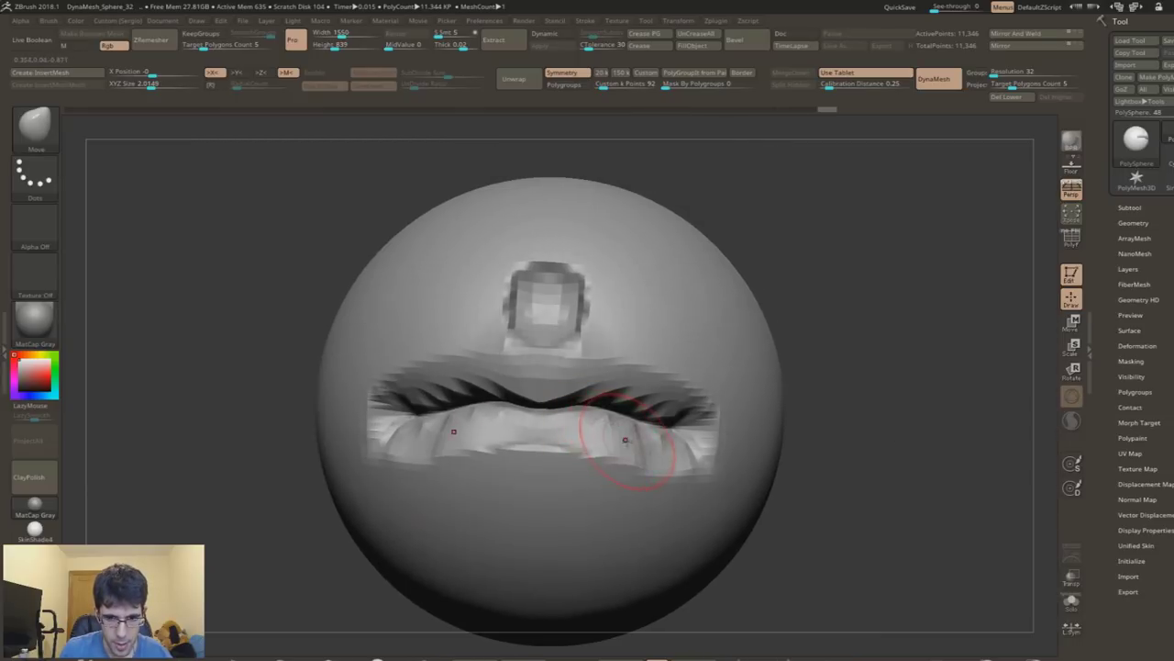
pyautogui.moveTo(647, 441)
pyautogui.mouseDown(button='right')
pyautogui.moveTo(679, 384)
pyautogui.moveTo(580, 387)
pyautogui.mouseUp(button='right')
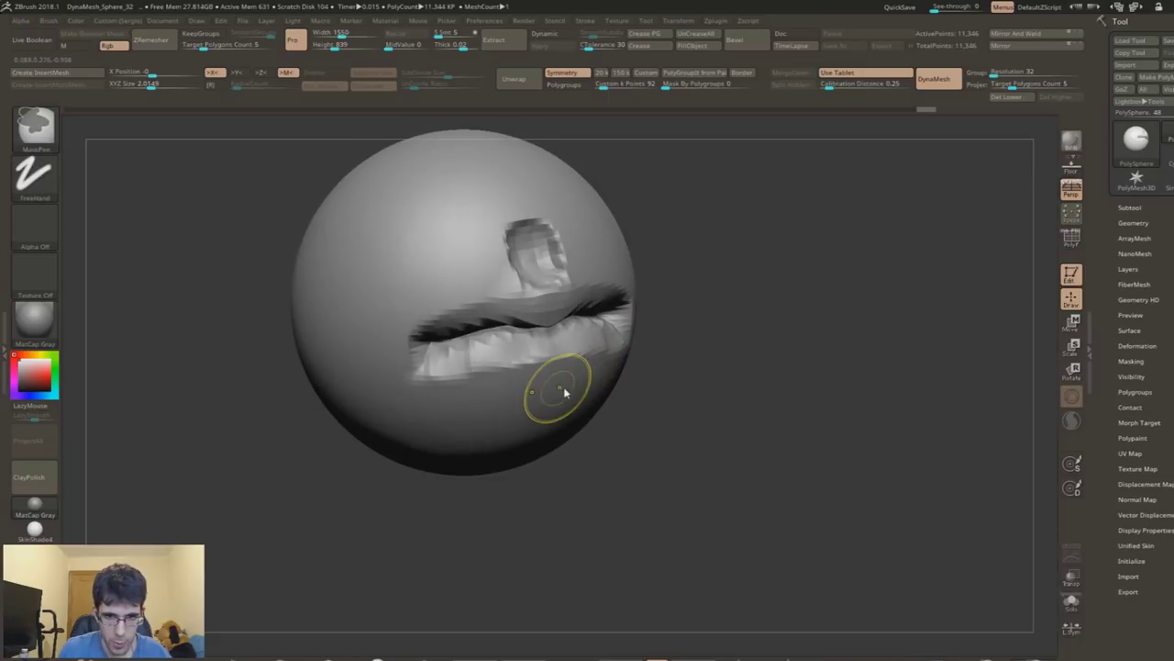
pyautogui.hotkey('ctrl', 's')
pyautogui.click(672, 428)
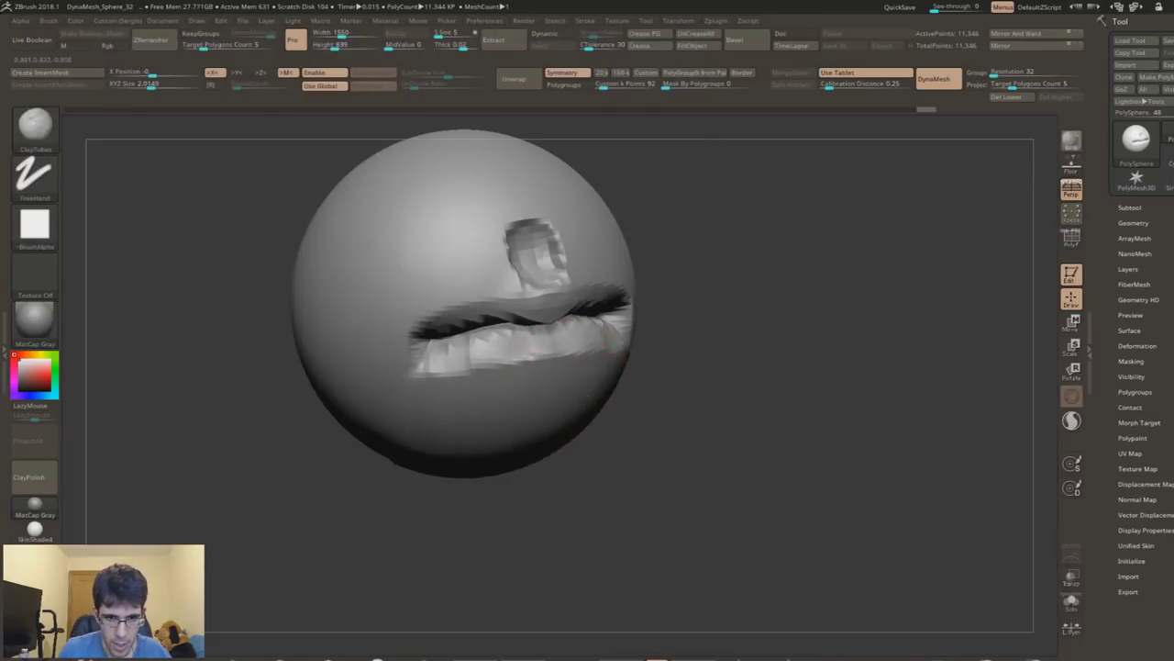
# Step: Sculpt a curved ridge below the mouth, smooth it, and reshape the chin
pyautogui.moveTo(672, 428); pyautogui.dragTo(588, 428, button='right')
pyautogui.moveTo(458, 403)
pyautogui.mouseDown()
pyautogui.moveTo(590, 367)
pyautogui.moveTo(653, 404)
pyautogui.mouseUp()
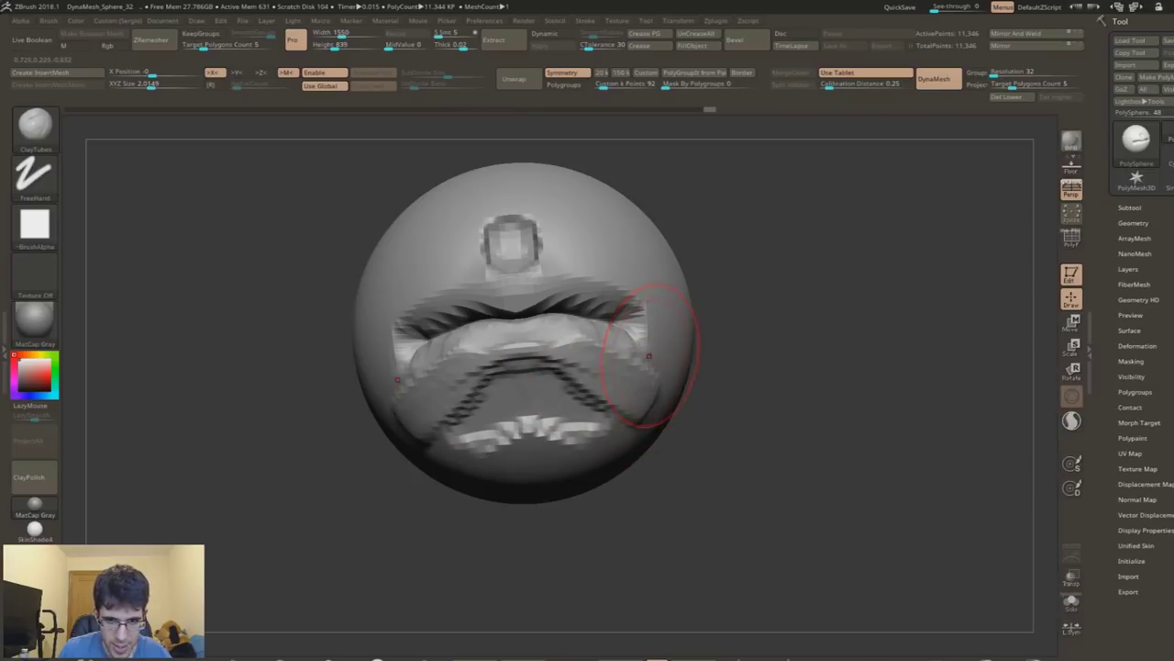
pyautogui.moveTo(633, 367); pyautogui.dragTo(614, 446, button='right')
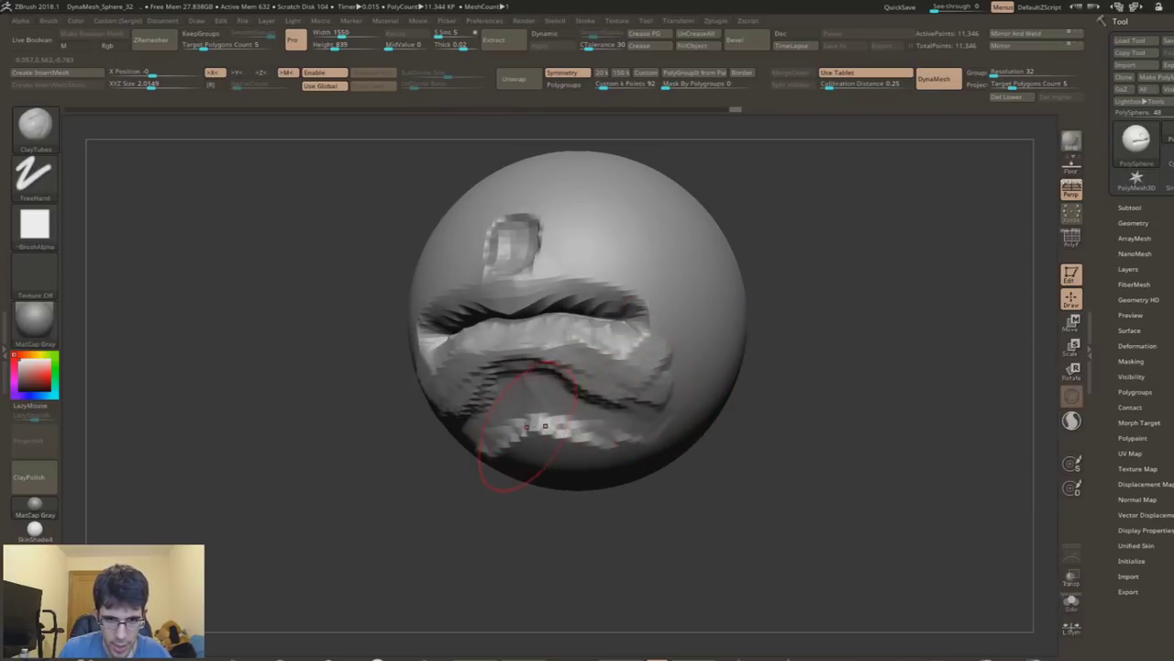
pyautogui.keyDown('shift'); pyautogui.moveTo(545, 425); pyautogui.dragTo(550, 458); pyautogui.keyUp('shift')
pyautogui.moveTo(550, 458); pyautogui.dragTo(592, 459, button='right')
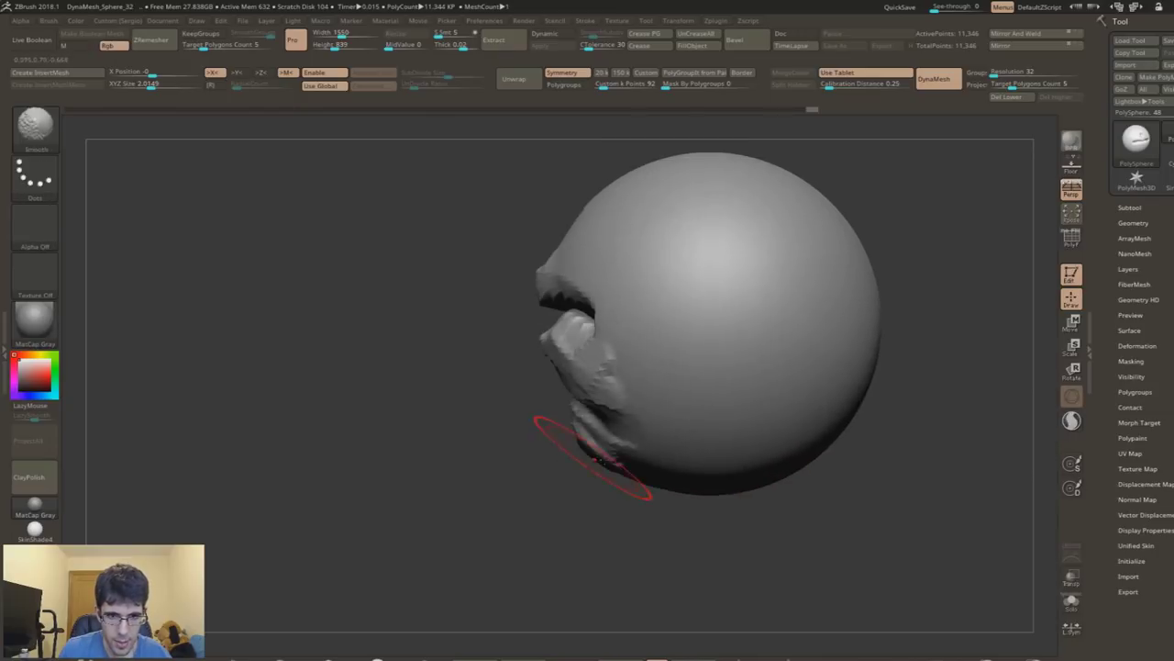
pyautogui.press('s')
pyautogui.moveTo(564, 451); pyautogui.dragTo(606, 468)
pyautogui.moveTo(590, 467)
pyautogui.mouseDown(button='right')
pyautogui.moveTo(550, 459)
pyautogui.moveTo(587, 463)
pyautogui.mouseUp(button='right')
pyautogui.moveTo(569, 459); pyautogui.dragTo(548, 442)
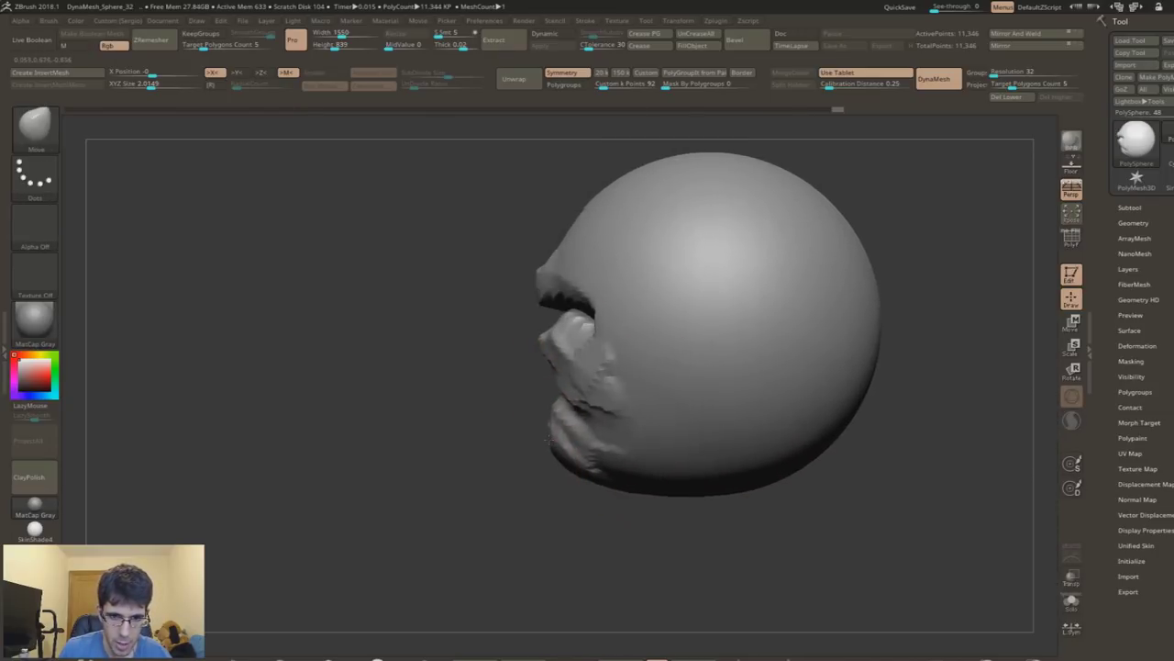
pyautogui.moveTo(569, 395)
pyautogui.mouseDown(button='right')
pyautogui.moveTo(624, 382)
pyautogui.moveTo(703, 340)
pyautogui.mouseUp(button='right')
# Step: Add ClayTubes cheek forms beside the mouth with a larger brush
pyautogui.press('s')
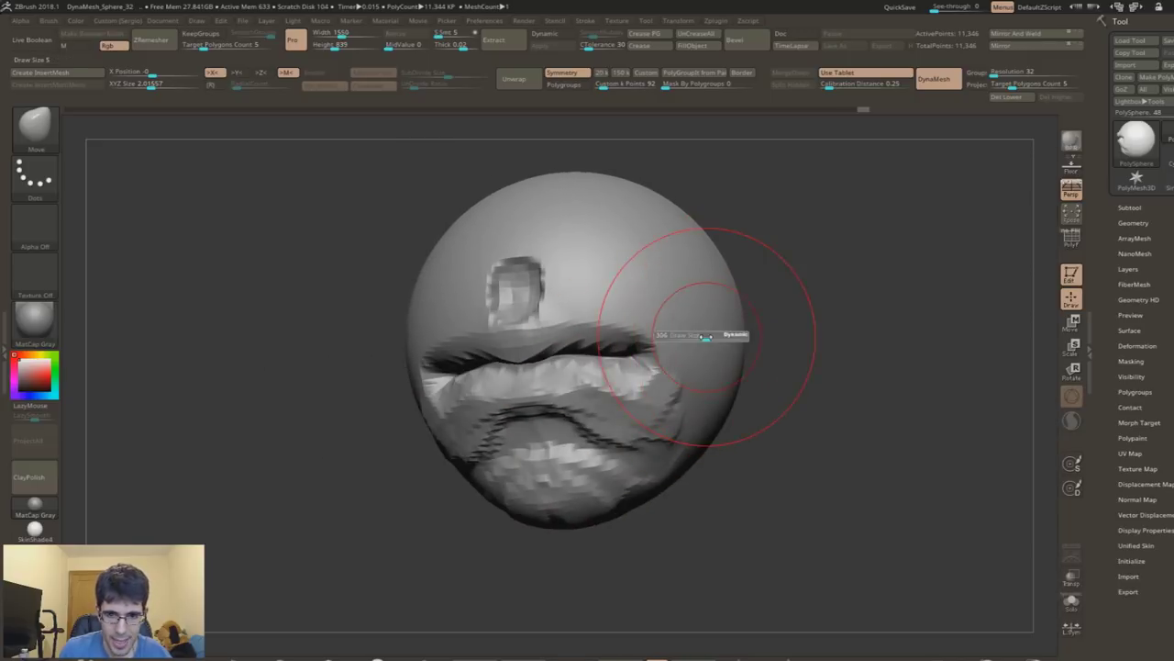
pyautogui.press('b')
pyautogui.press('c')
pyautogui.press('t')
pyautogui.moveTo(656, 316); pyautogui.dragTo(676, 399)
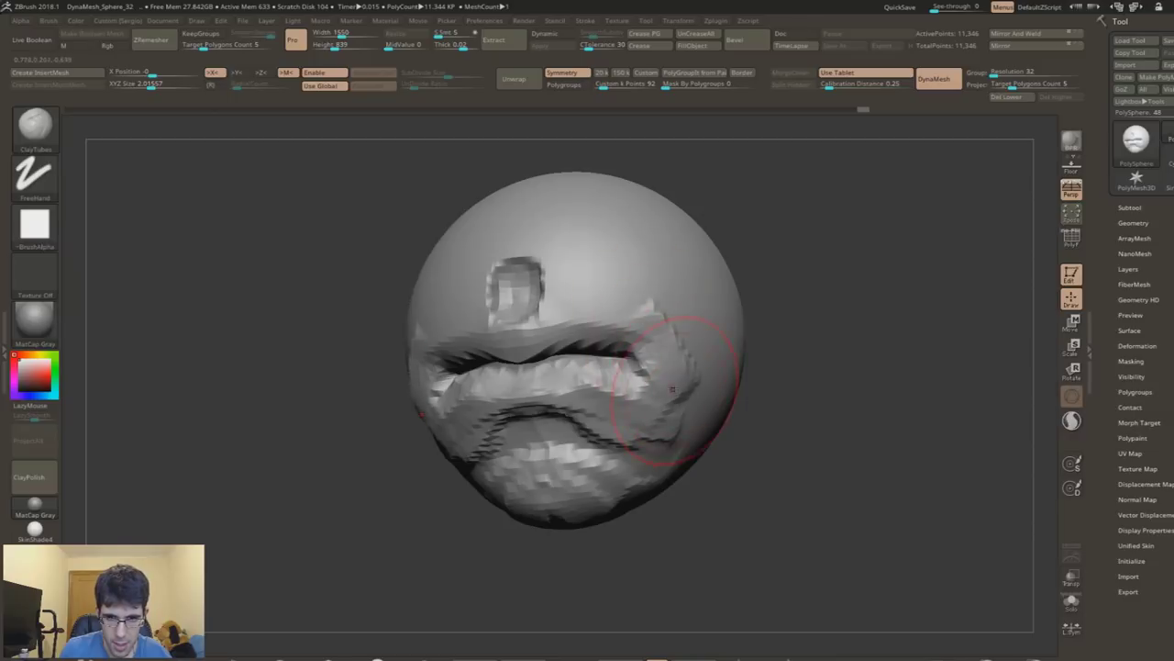
pyautogui.moveTo(655, 321); pyautogui.dragTo(691, 394)
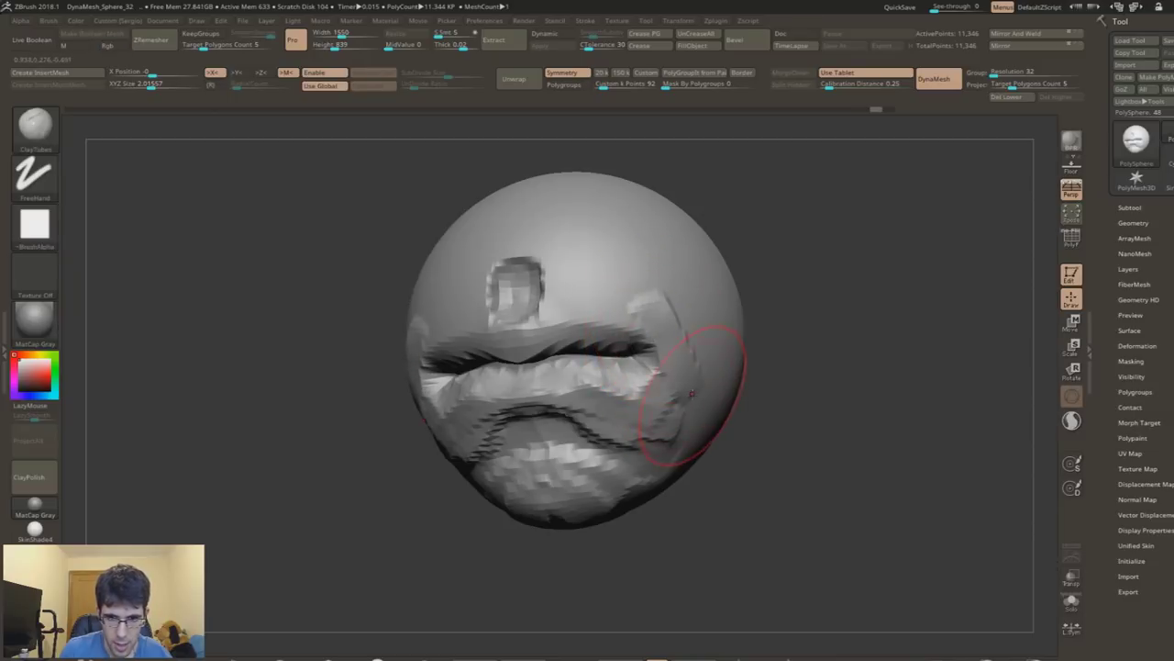
pyautogui.moveTo(656, 316); pyautogui.dragTo(888, 181, button='right')
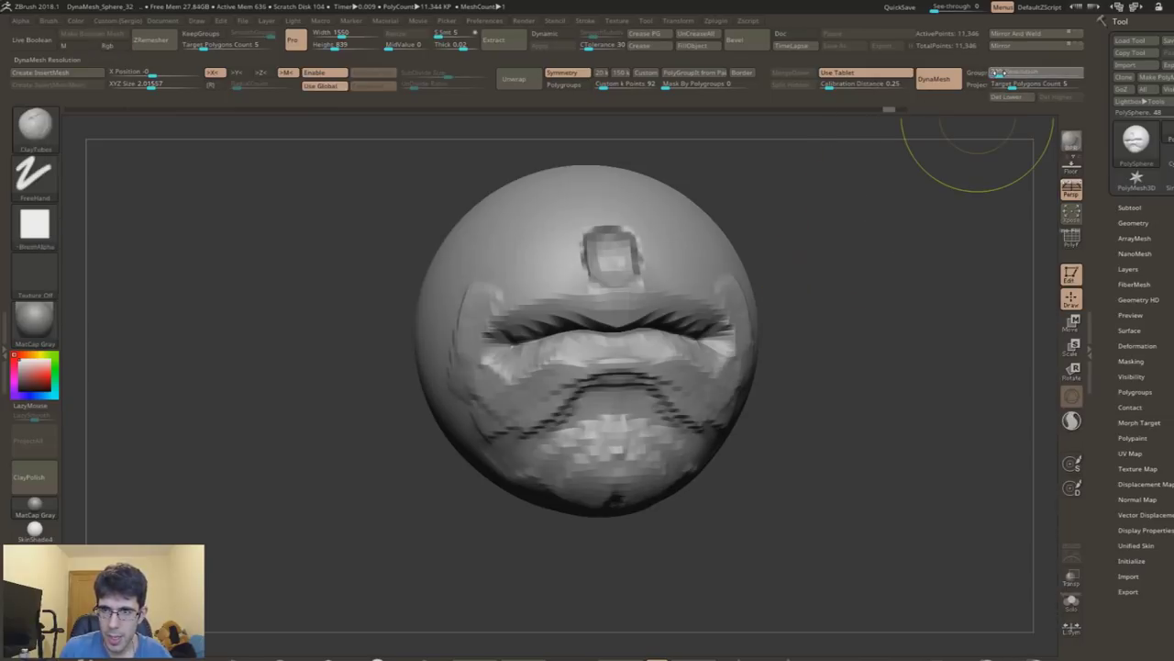
# Step: Smooth the rounded bump above the mouth and the lower mouth area
pyautogui.moveTo(603, 262); pyautogui.dragTo(593, 267, button='right')
pyautogui.keyDown('shift'); pyautogui.moveTo(593, 267); pyautogui.dragTo(503, 269); pyautogui.keyUp('shift')
pyautogui.keyDown('shift'); pyautogui.moveTo(550, 403); pyautogui.dragTo(561, 439); pyautogui.keyUp('shift')
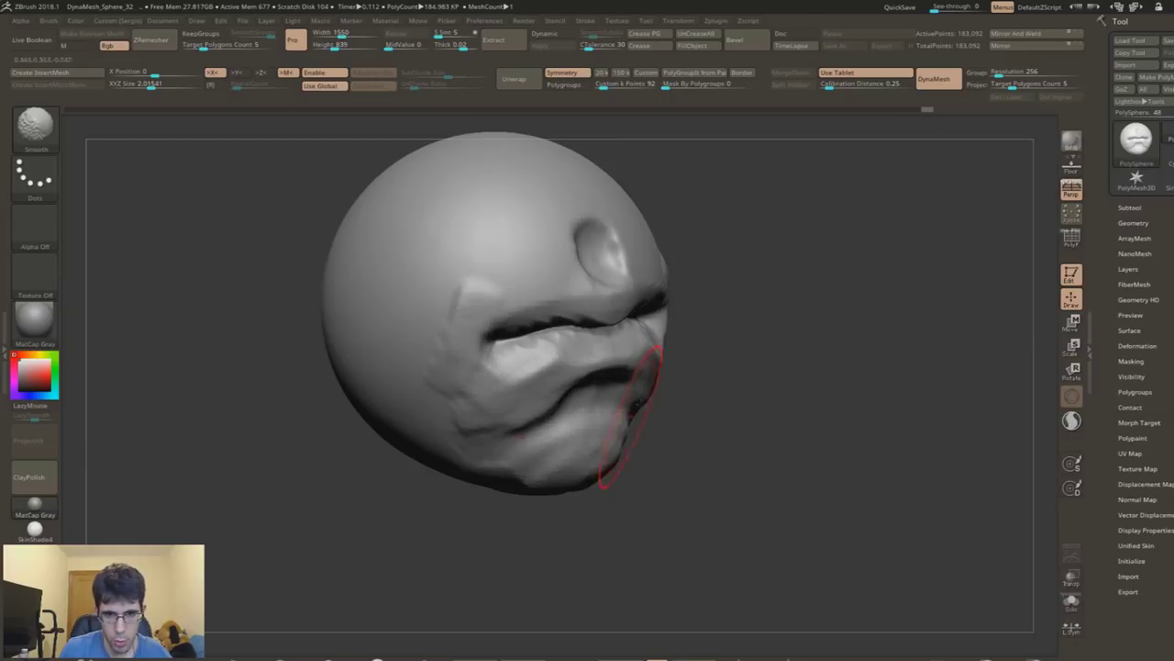
pyautogui.moveTo(563, 446); pyautogui.dragTo(643, 441, button='right')
pyautogui.moveTo(588, 303); pyautogui.dragTo(592, 321, button='right')
# Step: Notch and build up the upper-lip centre and shape the philtrum creases
pyautogui.moveTo(592, 321)
pyautogui.mouseDown()
pyautogui.moveTo(642, 314)
pyautogui.moveTo(550, 330)
pyautogui.mouseUp()
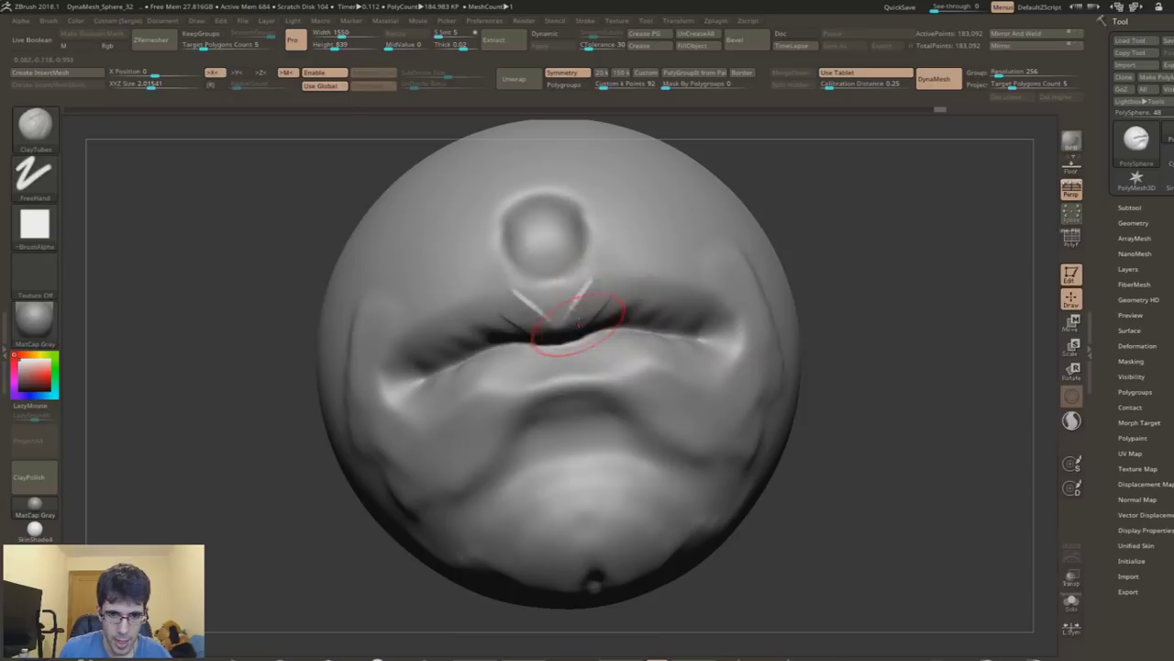
pyautogui.press('space')
pyautogui.moveTo(600, 362); pyautogui.dragTo(580, 362)
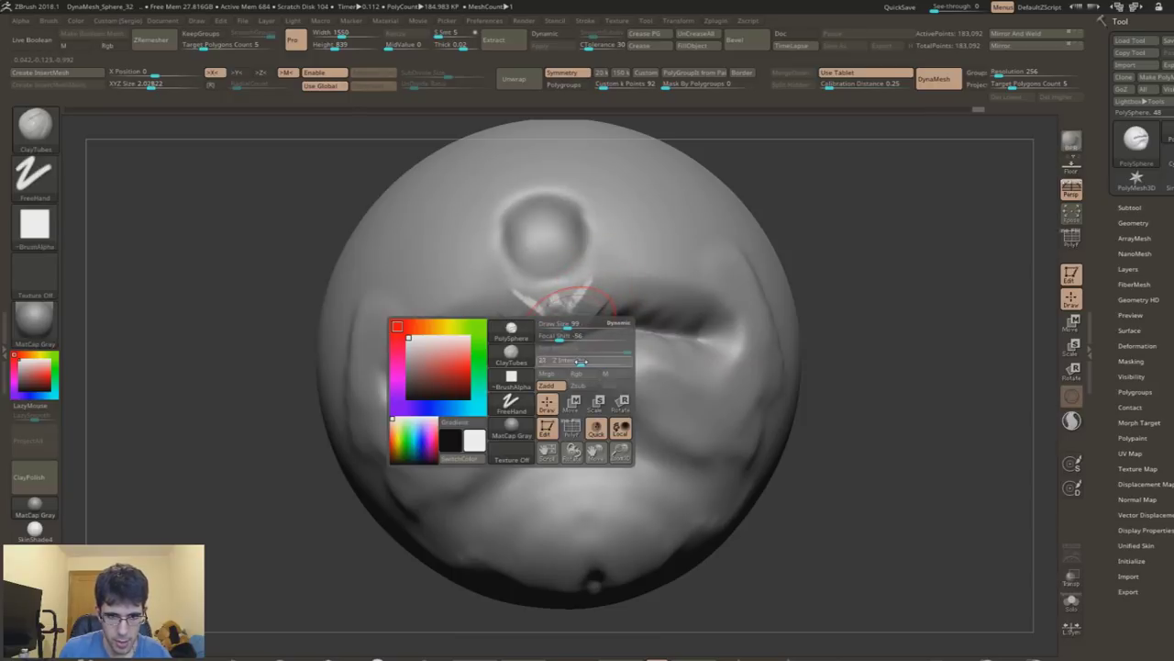
pyautogui.moveTo(548, 290)
pyautogui.mouseDown()
pyautogui.moveTo(569, 317)
pyautogui.moveTo(609, 272)
pyautogui.mouseUp()
pyautogui.moveTo(583, 326)
pyautogui.mouseDown()
pyautogui.moveTo(636, 262)
pyautogui.moveTo(553, 289)
pyautogui.mouseUp()
pyautogui.moveTo(538, 249)
pyautogui.mouseDown()
pyautogui.moveTo(590, 249)
pyautogui.moveTo(629, 275)
pyautogui.moveTo(528, 317)
pyautogui.moveTo(458, 280)
pyautogui.moveTo(422, 321)
pyautogui.mouseUp()
# Step: Crease and deepen the left upper lip, then switch to the Move brush
pyautogui.moveTo(504, 266); pyautogui.dragTo(403, 367)
pyautogui.moveTo(477, 312)
pyautogui.mouseDown()
pyautogui.moveTo(431, 358)
pyautogui.moveTo(468, 344)
pyautogui.moveTo(435, 293)
pyautogui.mouseUp()
pyautogui.moveTo(385, 367); pyautogui.dragTo(458, 376)
pyautogui.moveTo(459, 275); pyautogui.dragTo(472, 311)
pyautogui.moveTo(550, 262)
pyautogui.mouseDown()
pyautogui.moveTo(587, 275)
pyautogui.moveTo(568, 193)
pyautogui.moveTo(614, 255)
pyautogui.moveTo(597, 310)
pyautogui.moveTo(613, 313)
pyautogui.moveTo(606, 323)
pyautogui.moveTo(572, 309)
pyautogui.moveTo(643, 276)
pyautogui.mouseUp()
pyautogui.press('b')
pyautogui.press('m')
pyautogui.press('v')
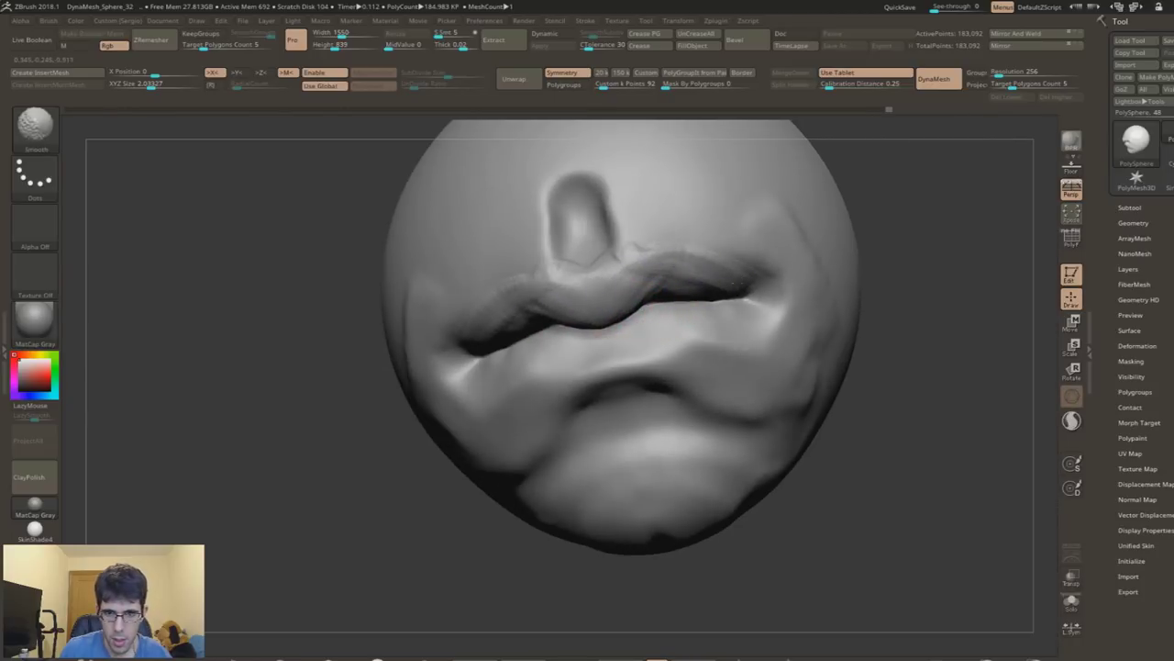
pyautogui.moveTo(550, 303); pyautogui.dragTo(587, 307, button='right')
# Step: Switch to the ClayTubes brush (B, C, T) and carve several creases into the lips
pyautogui.press('b')
pyautogui.press('c')
pyautogui.press('t')
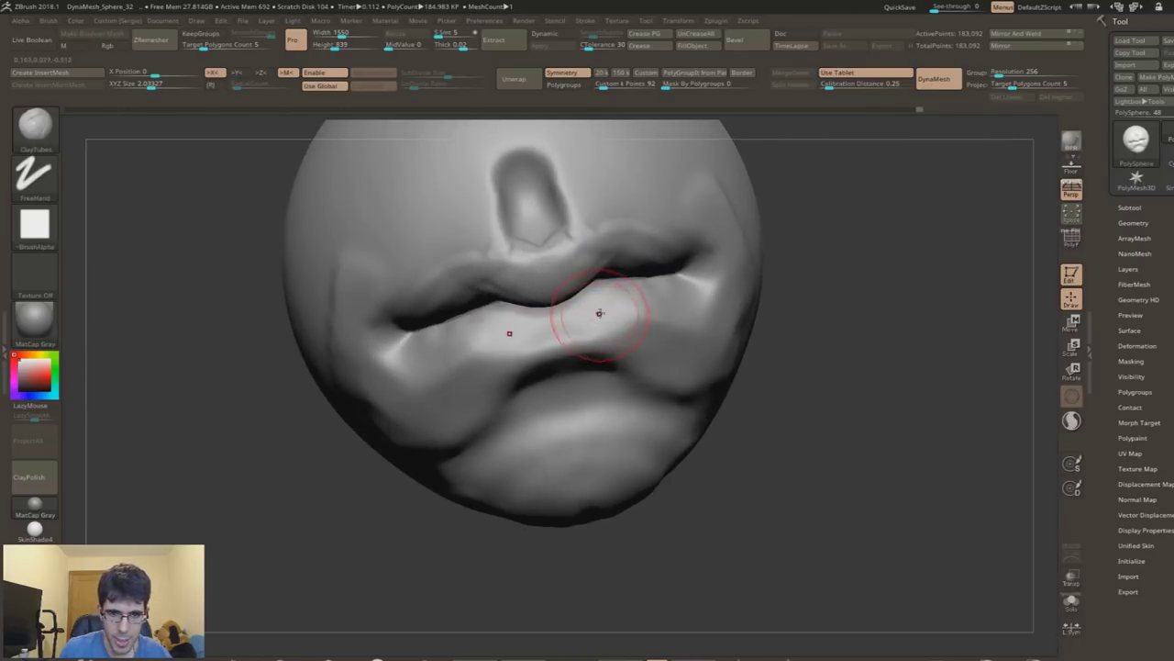
pyautogui.moveTo(528, 330); pyautogui.dragTo(459, 349)
pyautogui.moveTo(674, 307)
pyautogui.mouseDown()
pyautogui.moveTo(637, 296)
pyautogui.moveTo(587, 312)
pyautogui.moveTo(596, 335)
pyautogui.moveTo(623, 339)
pyautogui.mouseUp()
pyautogui.moveTo(589, 296); pyautogui.dragTo(633, 275)
pyautogui.moveTo(605, 321); pyautogui.dragTo(578, 344)
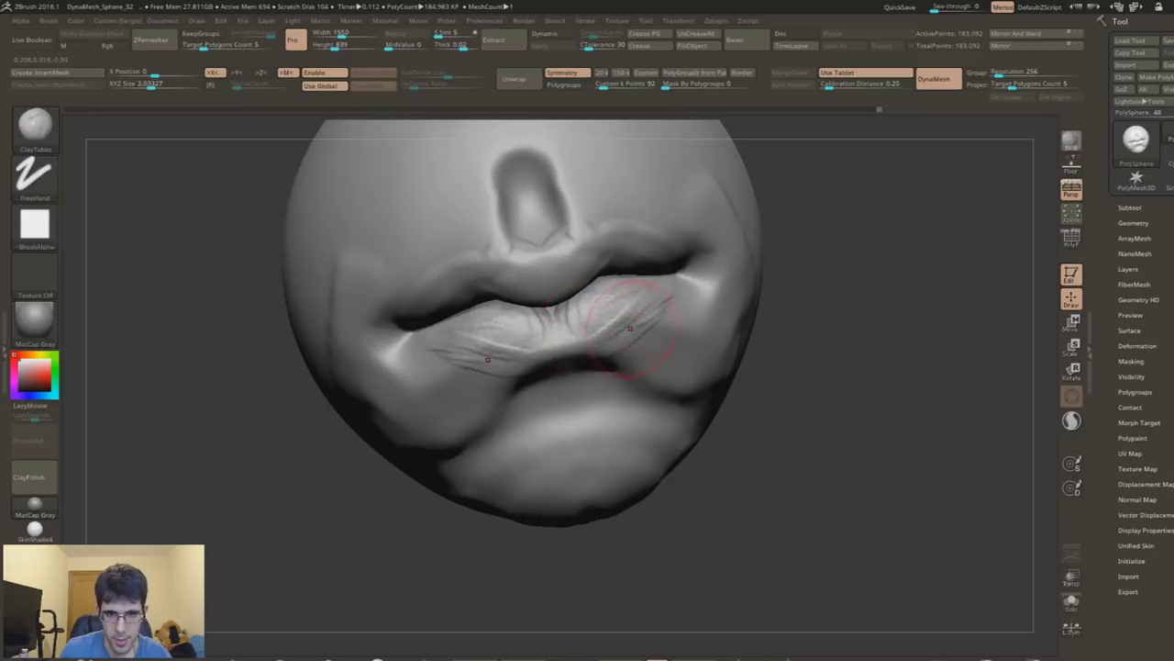
# Step: Enlarge the brush, carve a crease across the lower lip, then smooth the creases down
pyautogui.moveTo(587, 302); pyautogui.dragTo(603, 340, button='right')
pyautogui.press('s')
pyautogui.moveTo(574, 351); pyautogui.dragTo(679, 367)
pyautogui.moveTo(665, 307)
pyautogui.mouseDown()
pyautogui.moveTo(617, 362)
pyautogui.moveTo(596, 330)
pyautogui.moveTo(404, 367)
pyautogui.mouseUp()
pyautogui.keyDown('shift'); pyautogui.moveTo(550, 354); pyautogui.dragTo(606, 408); pyautogui.keyUp('shift')
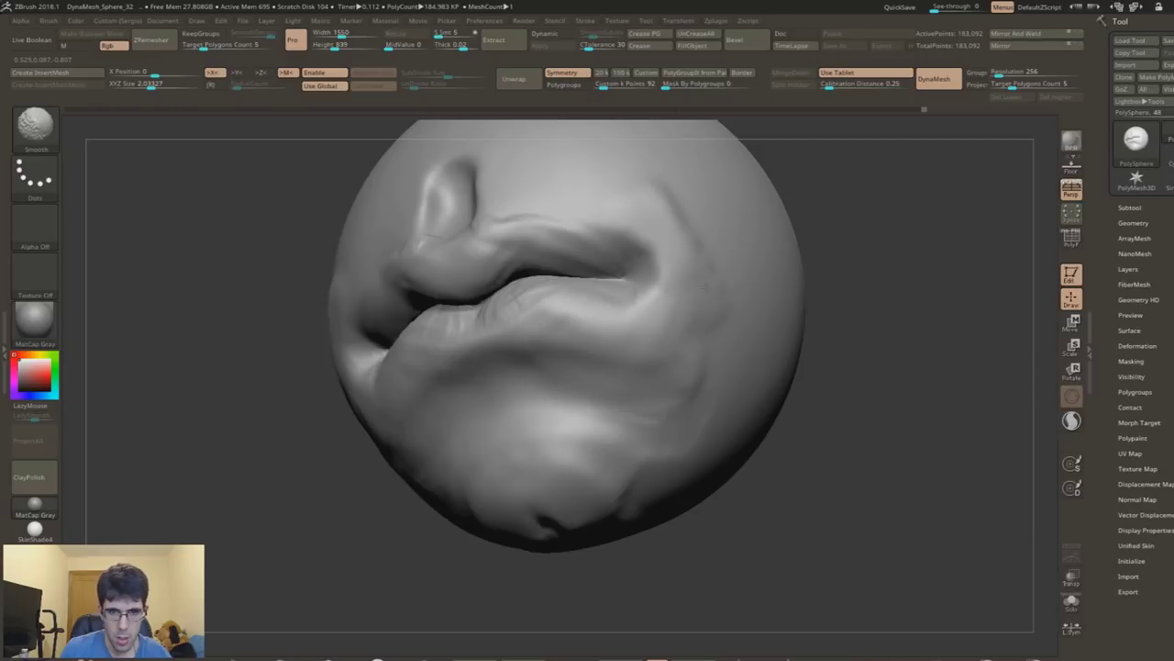
# Step: Inspect the mouth from front, three-quarter and below, zoom in on the lips, and enable LazyMouse
pyautogui.moveTo(563, 236)
pyautogui.mouseDown(button='right')
pyautogui.moveTo(514, 275)
pyautogui.moveTo(558, 364)
pyautogui.moveTo(576, 365)
pyautogui.mouseUp(button='right')
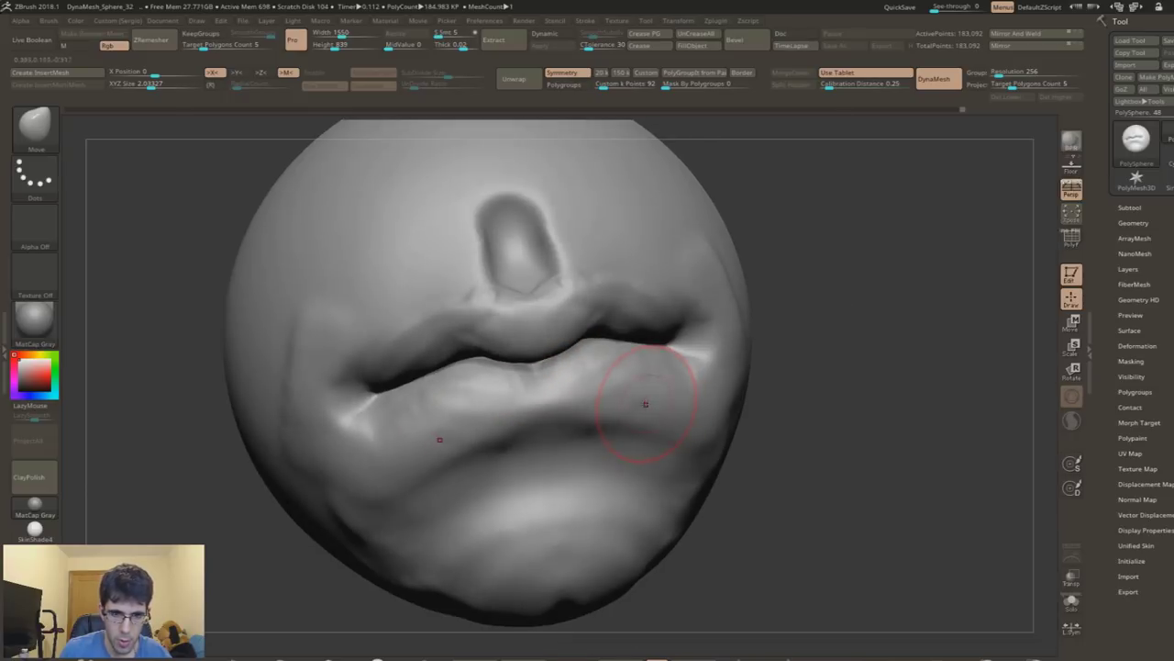
pyautogui.moveTo(649, 385); pyautogui.dragTo(576, 291, button='right')
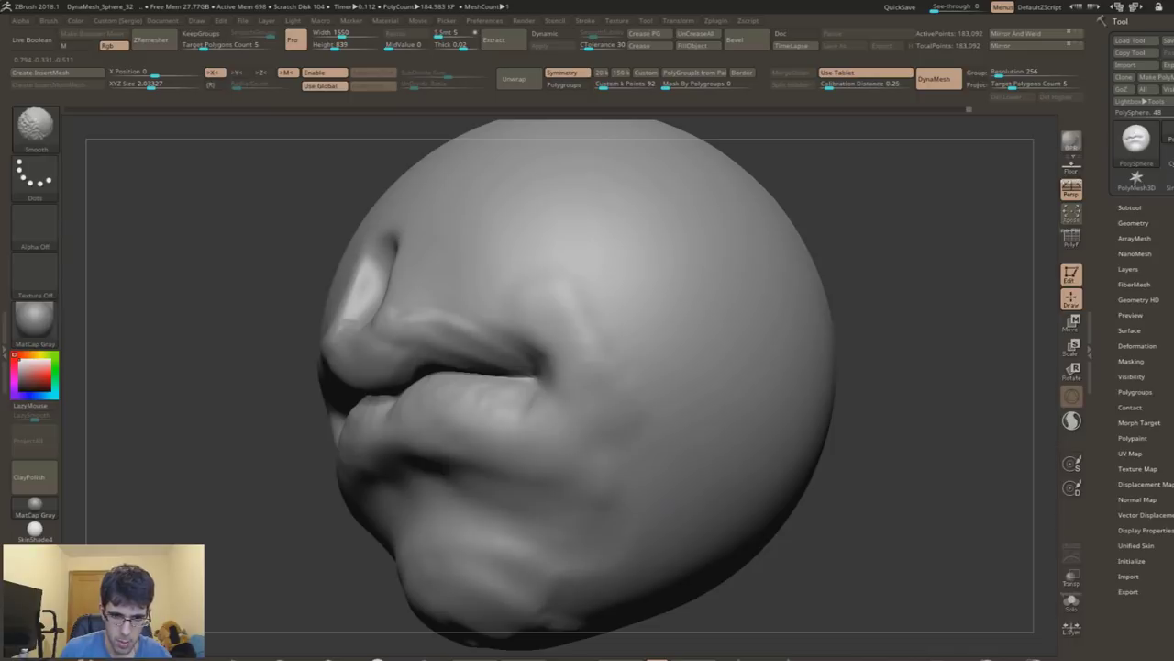
pyautogui.moveTo(431, 513); pyautogui.dragTo(511, 453, button='right')
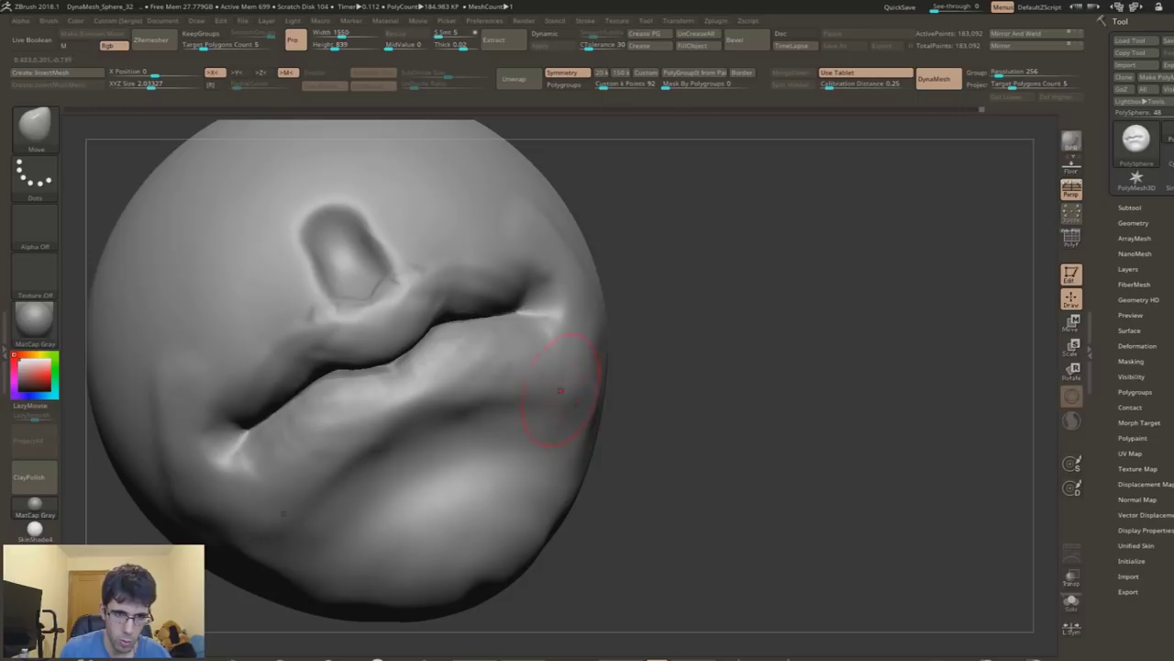
pyautogui.moveTo(537, 367)
pyautogui.mouseDown(button='right')
pyautogui.moveTo(577, 349)
pyautogui.moveTo(485, 276)
pyautogui.moveTo(498, 327)
pyautogui.moveTo(551, 349)
pyautogui.mouseUp(button='right')
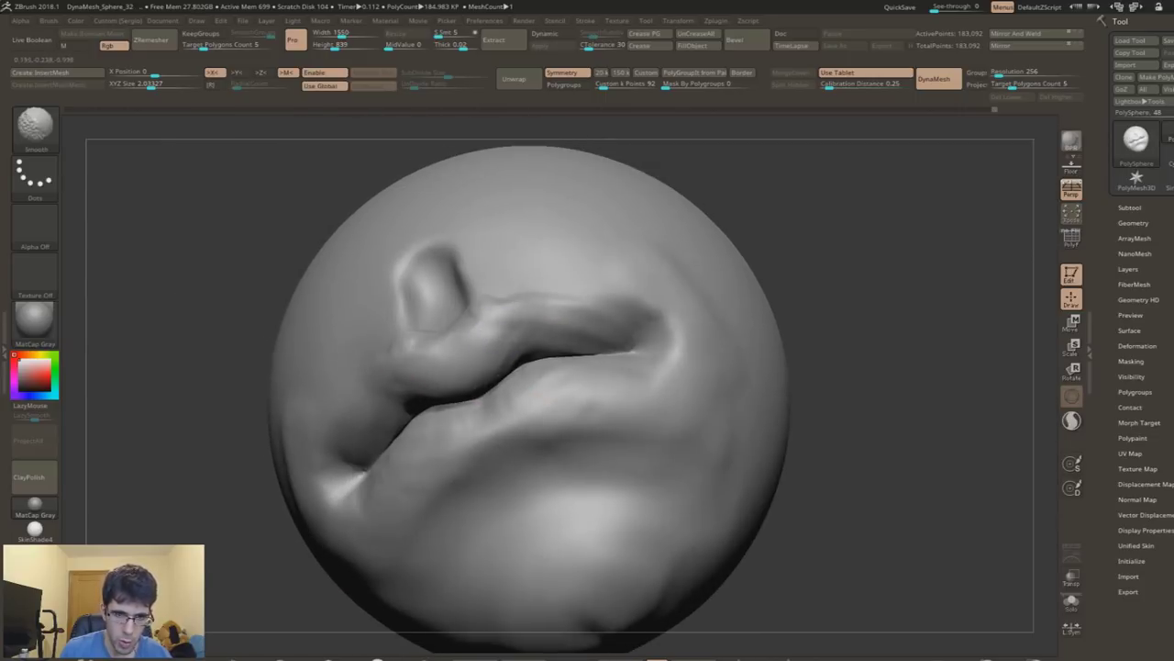
pyautogui.moveTo(626, 335); pyautogui.dragTo(466, 336, button='right')
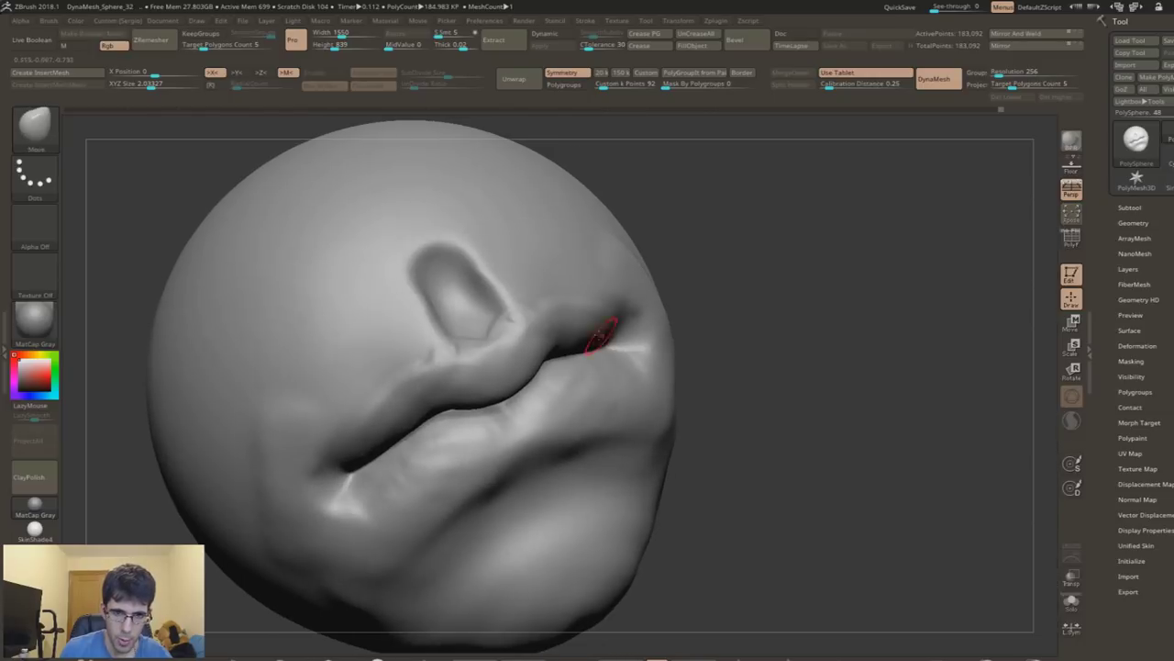
pyautogui.moveTo(394, 398)
pyautogui.mouseDown(button='right')
pyautogui.moveTo(392, 388)
pyautogui.moveTo(395, 431)
pyautogui.moveTo(434, 368)
pyautogui.mouseUp(button='right')
pyautogui.press('l')
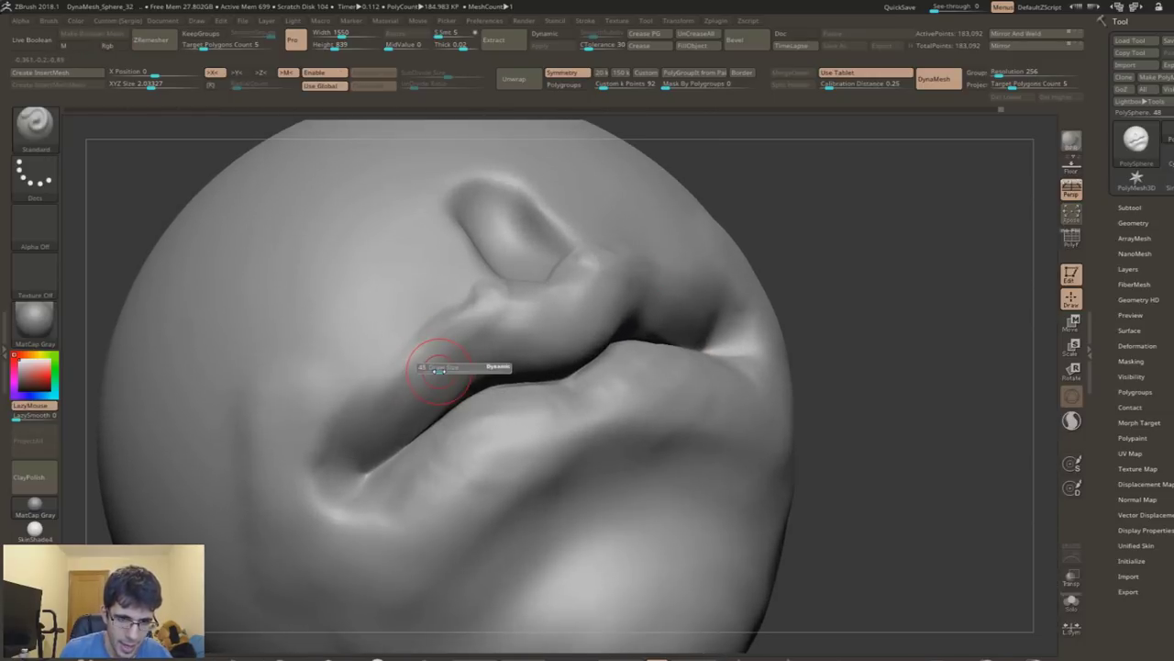
# Step: Trace two strokes along the upper-lip crease to form a crisp raised border, then switch to smoothing
pyautogui.moveTo(454, 347); pyautogui.dragTo(477, 318)
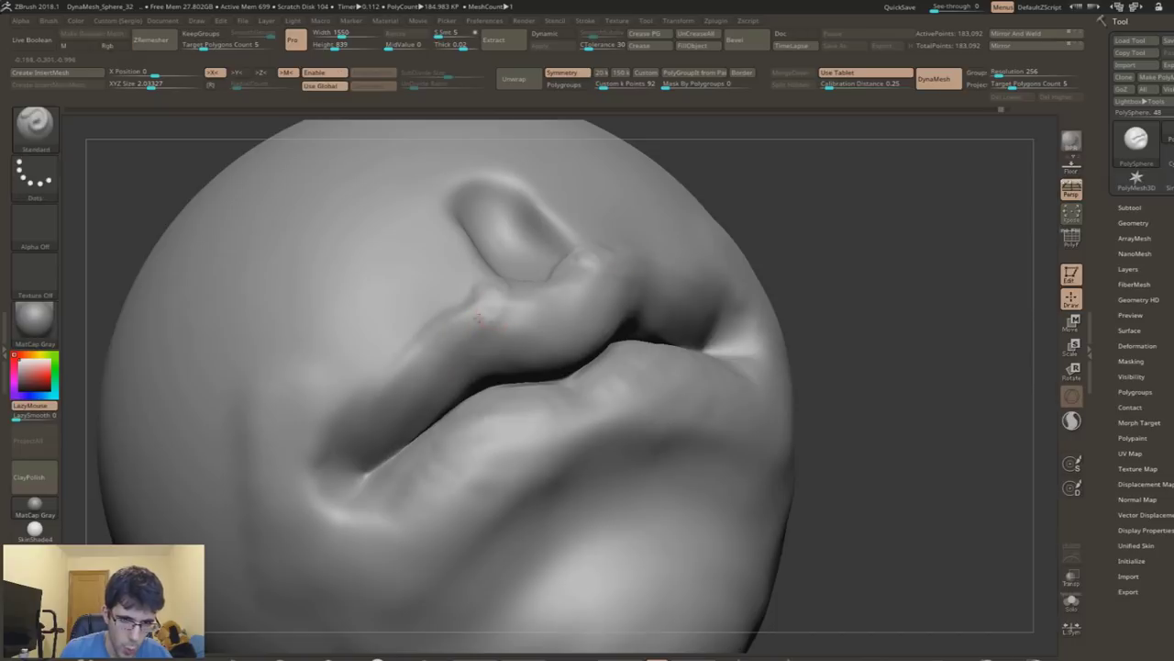
pyautogui.moveTo(367, 459); pyautogui.dragTo(484, 315)
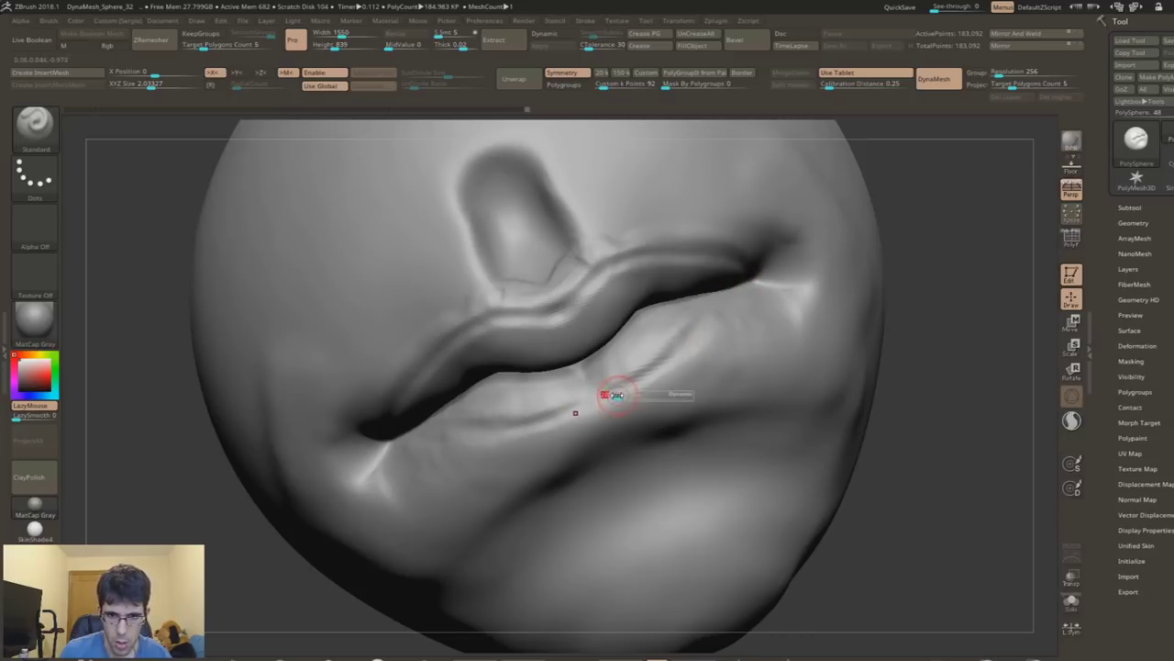
pyautogui.press('shift')
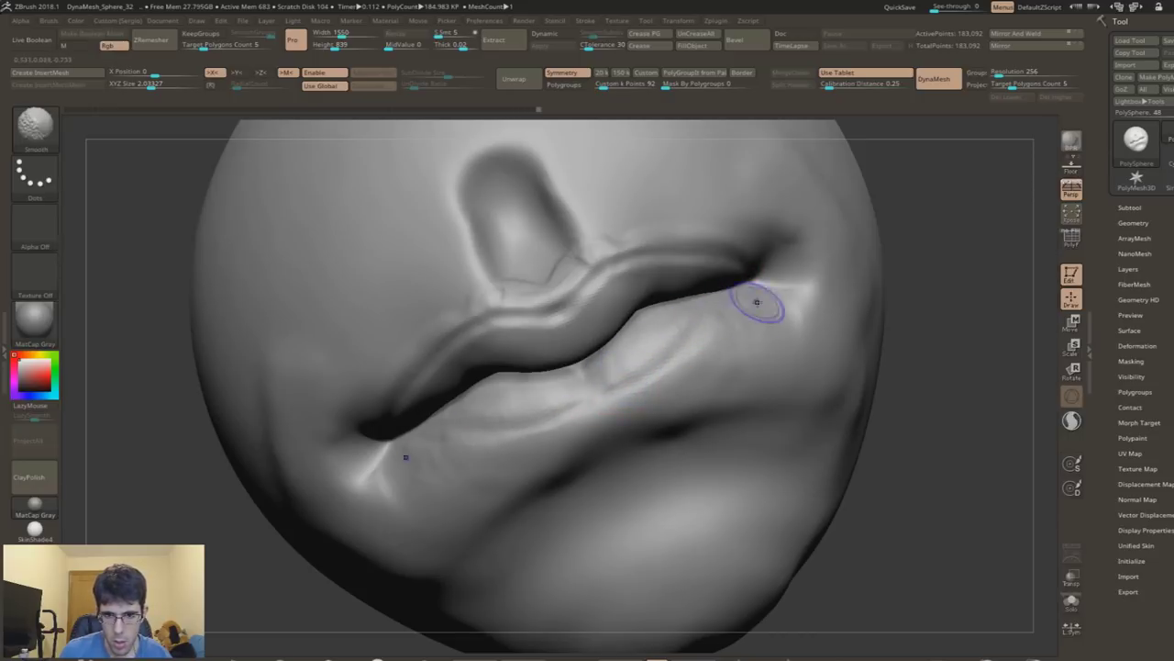
# Step: Push the lower-lip edge into shape, then reshape and smooth the lower lip and mouth corner
pyautogui.press('l')
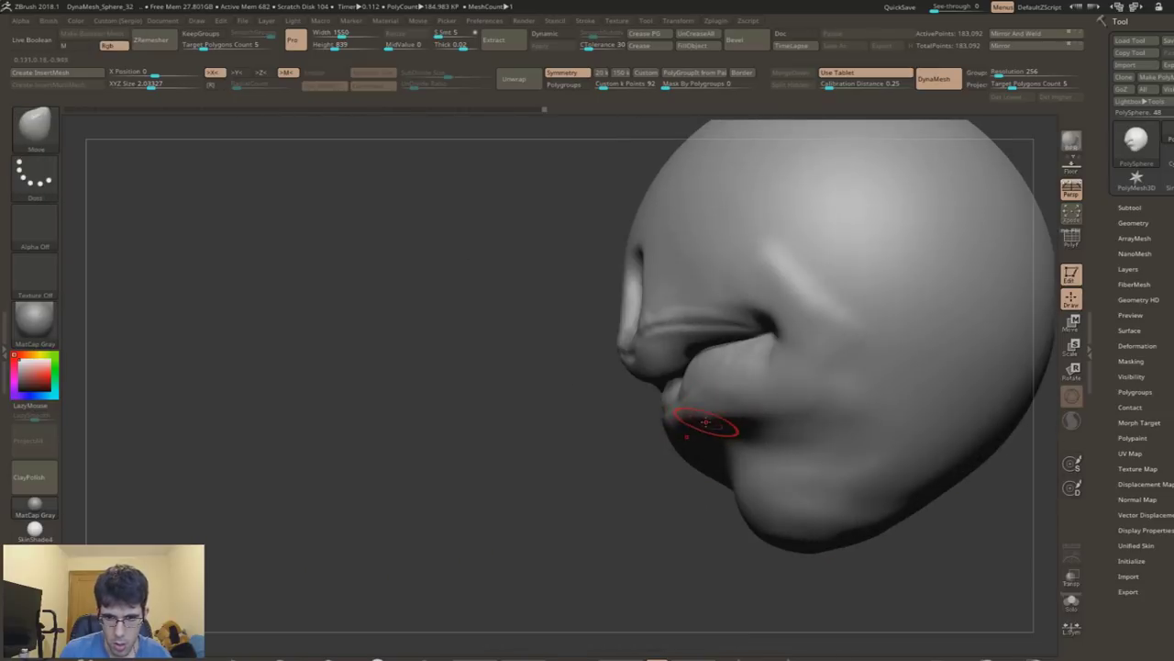
pyautogui.moveTo(707, 419); pyautogui.dragTo(658, 447, button='right')
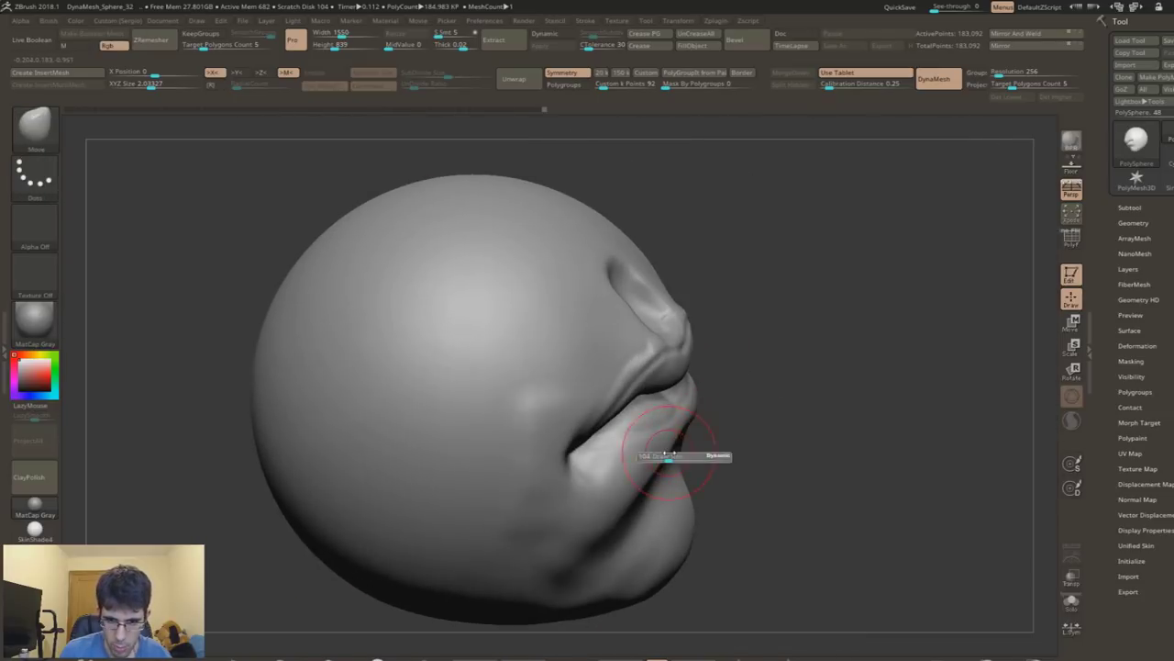
pyautogui.moveTo(659, 446); pyautogui.dragTo(676, 443)
pyautogui.moveTo(676, 443); pyautogui.dragTo(669, 395, button='right')
pyautogui.moveTo(721, 398); pyautogui.dragTo(629, 399)
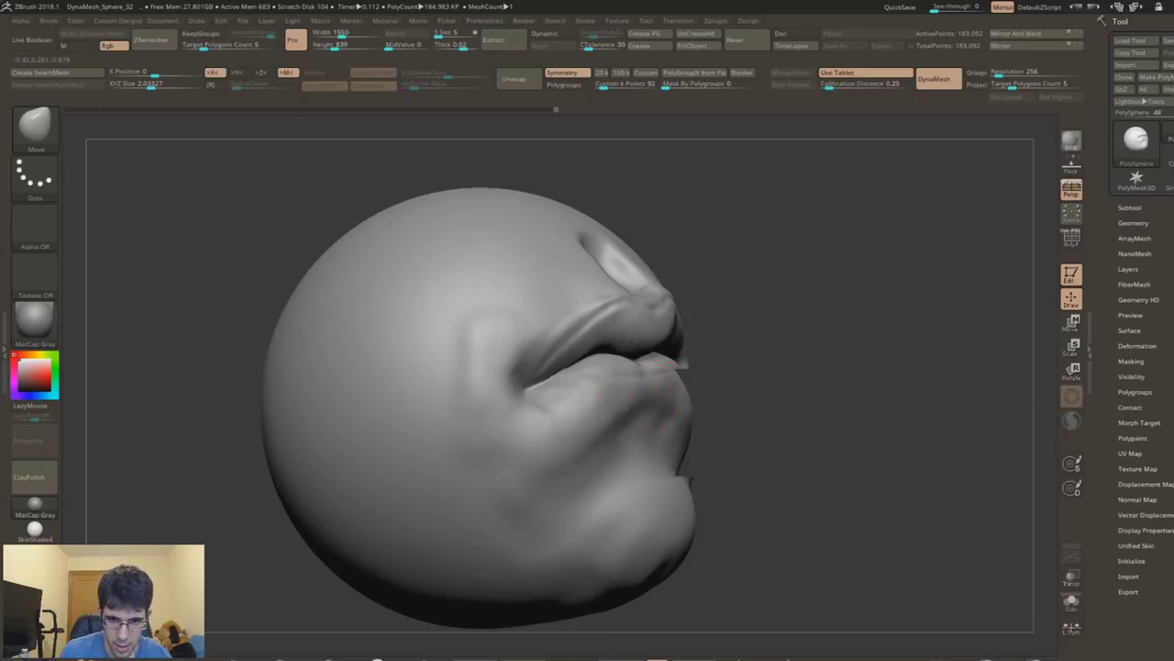
pyautogui.moveTo(594, 432); pyautogui.dragTo(591, 431, button='right')
pyautogui.press('s')
pyautogui.moveTo(601, 432); pyautogui.dragTo(587, 486)
pyautogui.moveTo(580, 395); pyautogui.dragTo(548, 472)
# Step: Check the lips from front and three-quarter angles, then smooth the bump above the upper lip in profile
pyautogui.moveTo(559, 404); pyautogui.dragTo(612, 385, button='right')
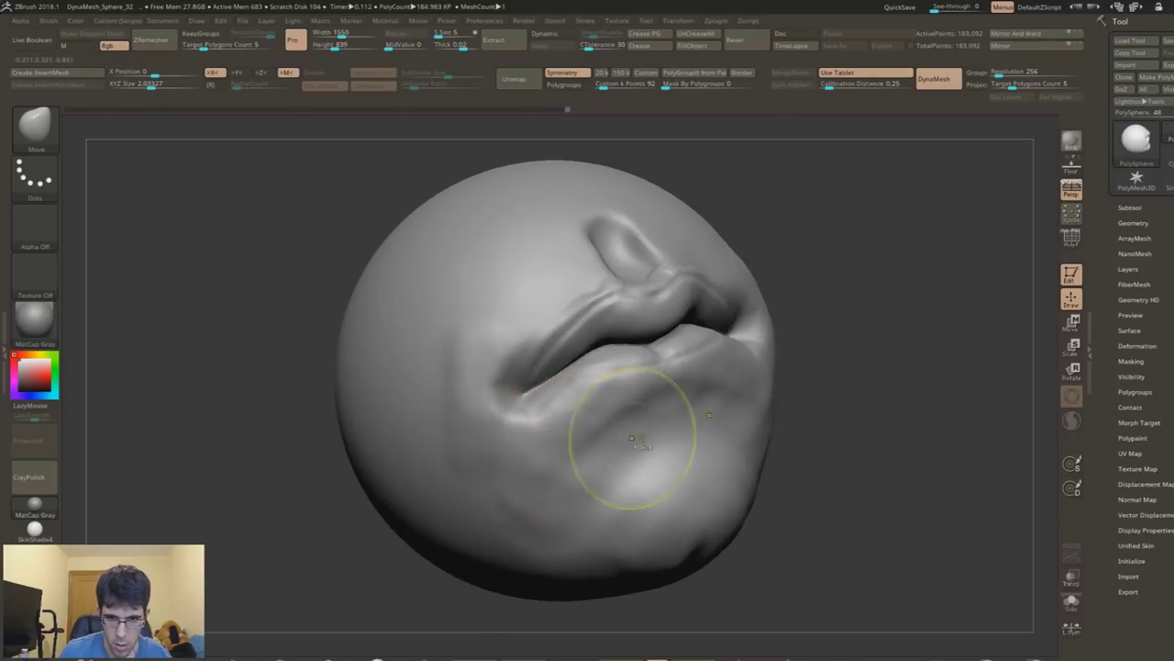
pyautogui.moveTo(613, 386); pyautogui.dragTo(531, 370, button='right')
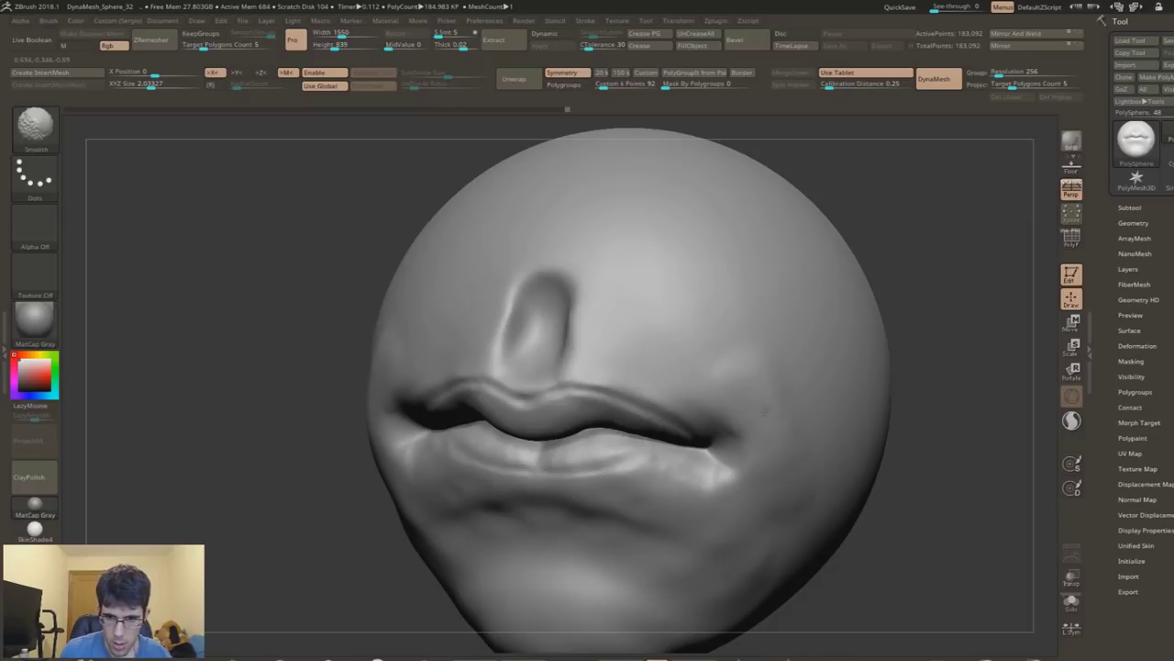
pyautogui.moveTo(642, 359); pyautogui.dragTo(524, 413, button='right')
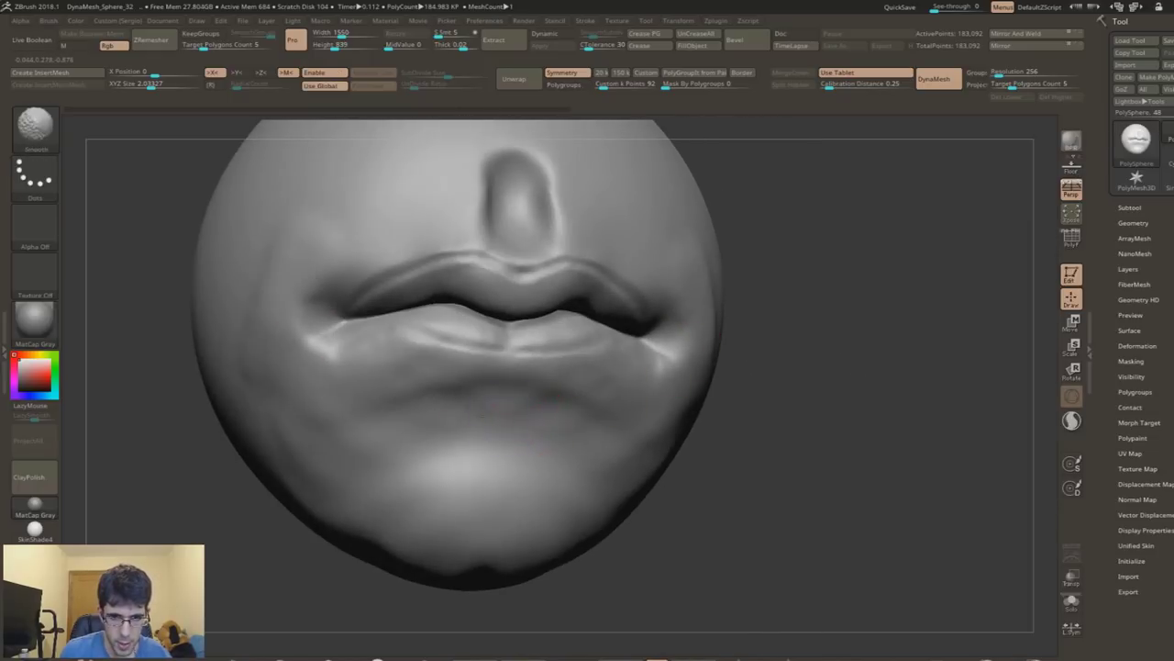
pyautogui.moveTo(655, 472)
pyautogui.keyDown('ctrl'); pyautogui.mouseDown(button='right')
pyautogui.moveTo(616, 375)
pyautogui.moveTo(663, 393)
pyautogui.moveTo(550, 385)
pyautogui.moveTo(500, 347)
pyautogui.mouseUp(button='right'); pyautogui.keyUp('ctrl')
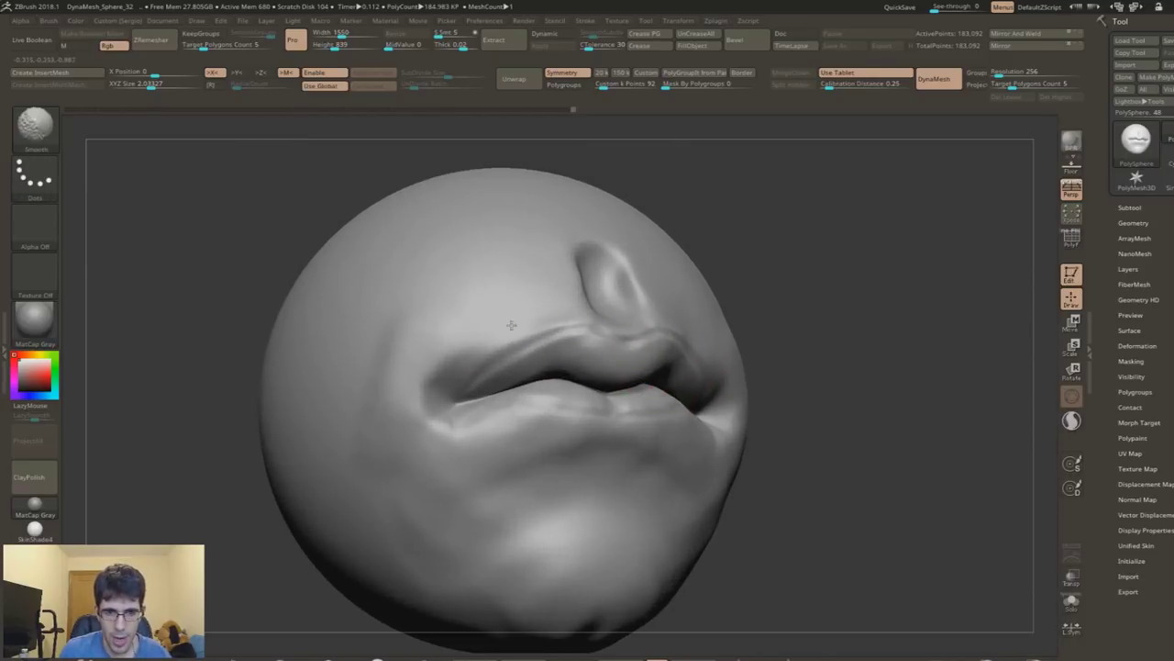
pyautogui.keyDown('shift'); pyautogui.moveTo(563, 305); pyautogui.dragTo(610, 298); pyautogui.keyUp('shift')
# Step: Smooth and refine the lip shape in side profile, then reframe the head centred in front view
pyautogui.keyDown('shift'); pyautogui.moveTo(646, 314); pyautogui.dragTo(650, 311, button='right'); pyautogui.keyUp('shift')
pyautogui.press('shift')
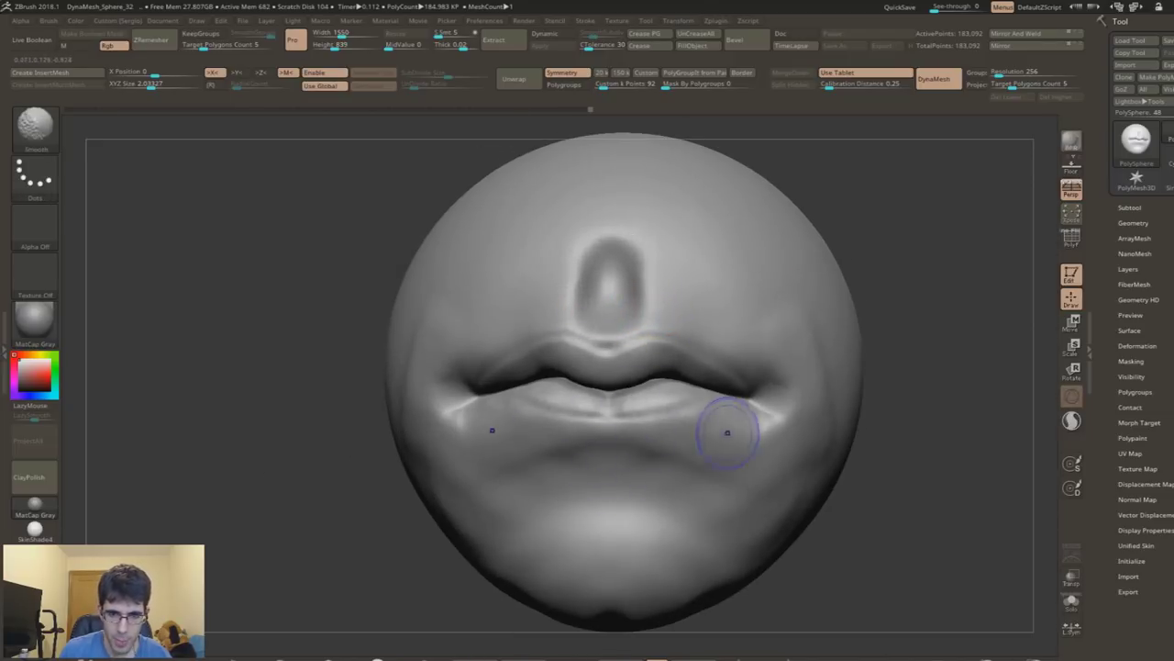
pyautogui.moveTo(642, 425)
pyautogui.mouseDown(button='right')
pyautogui.moveTo(734, 431)
pyautogui.moveTo(661, 431)
pyautogui.moveTo(734, 396)
pyautogui.moveTo(633, 394)
pyautogui.moveTo(633, 367)
pyautogui.mouseUp(button='right')
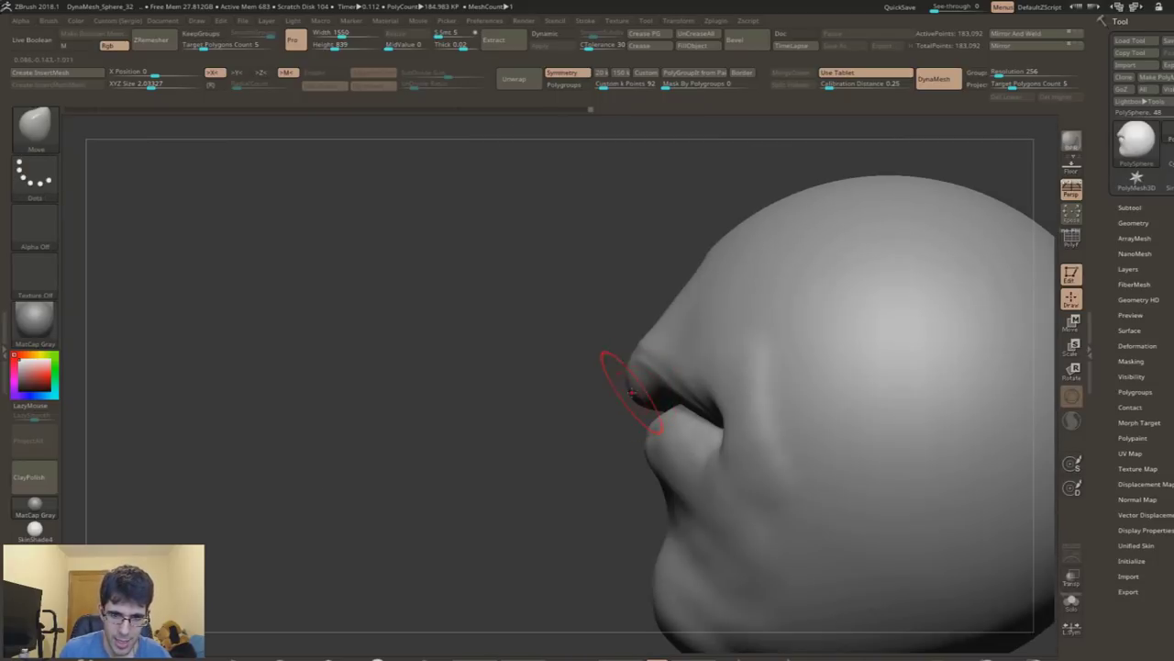
pyautogui.moveTo(645, 399); pyautogui.dragTo(684, 403)
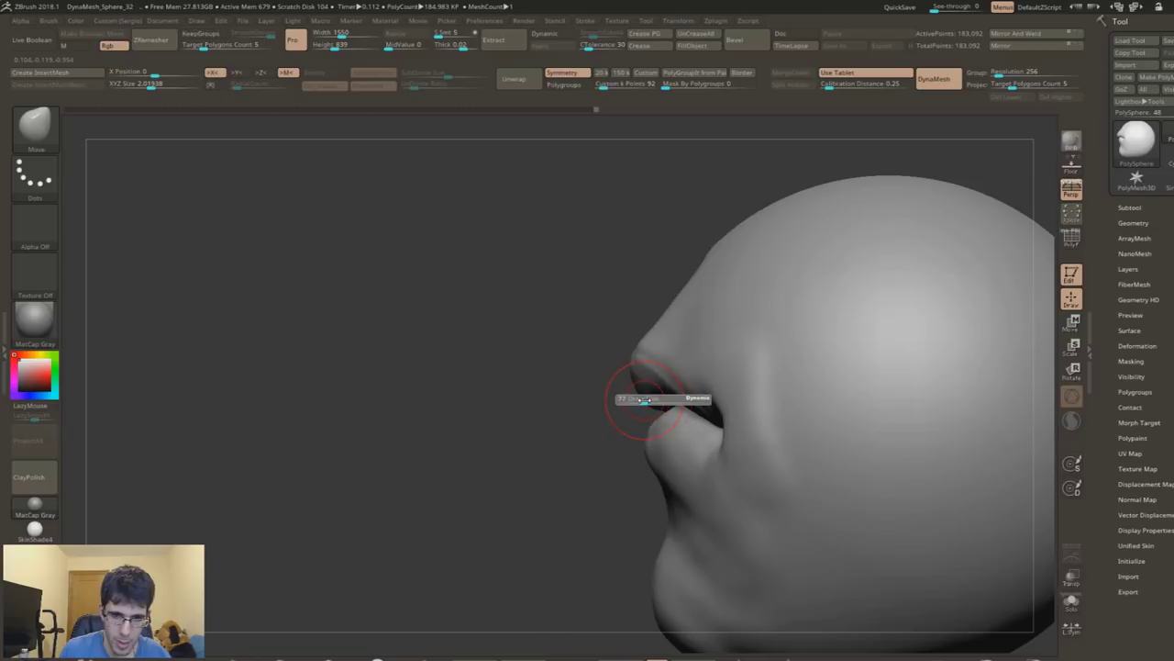
pyautogui.moveTo(639, 404)
pyautogui.keyDown('shift'); pyautogui.mouseDown(button='right')
pyautogui.moveTo(661, 404)
pyautogui.moveTo(646, 417)
pyautogui.moveTo(661, 402)
pyautogui.moveTo(688, 422)
pyautogui.moveTo(674, 473)
pyautogui.mouseUp(button='right'); pyautogui.keyUp('shift')
pyautogui.press('f')
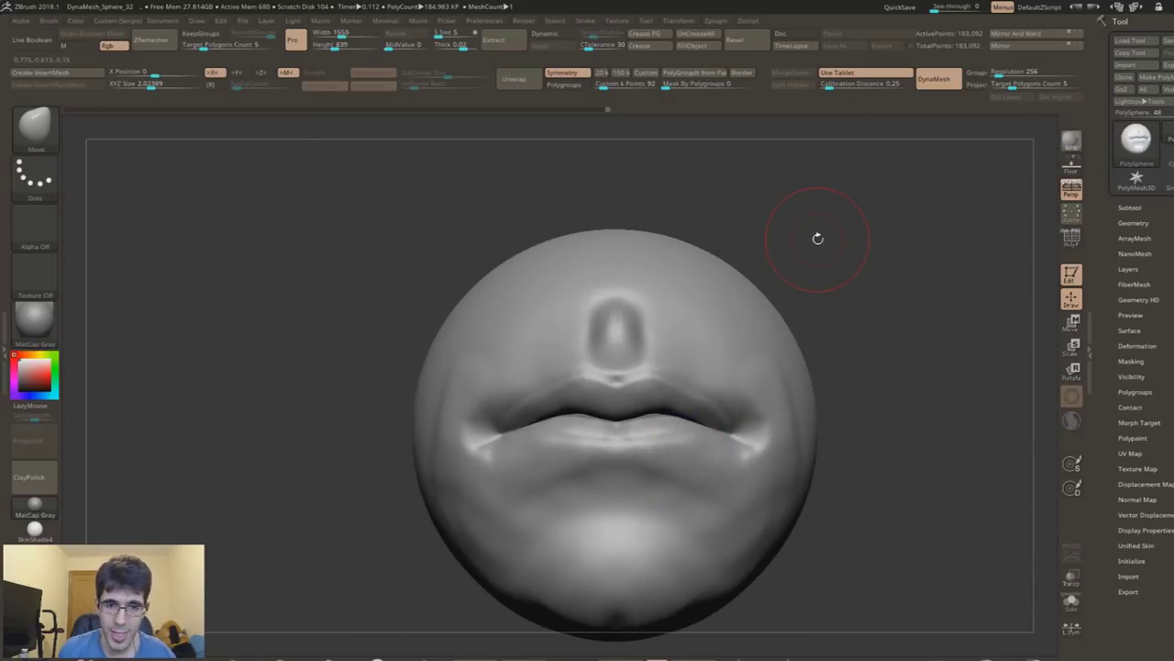